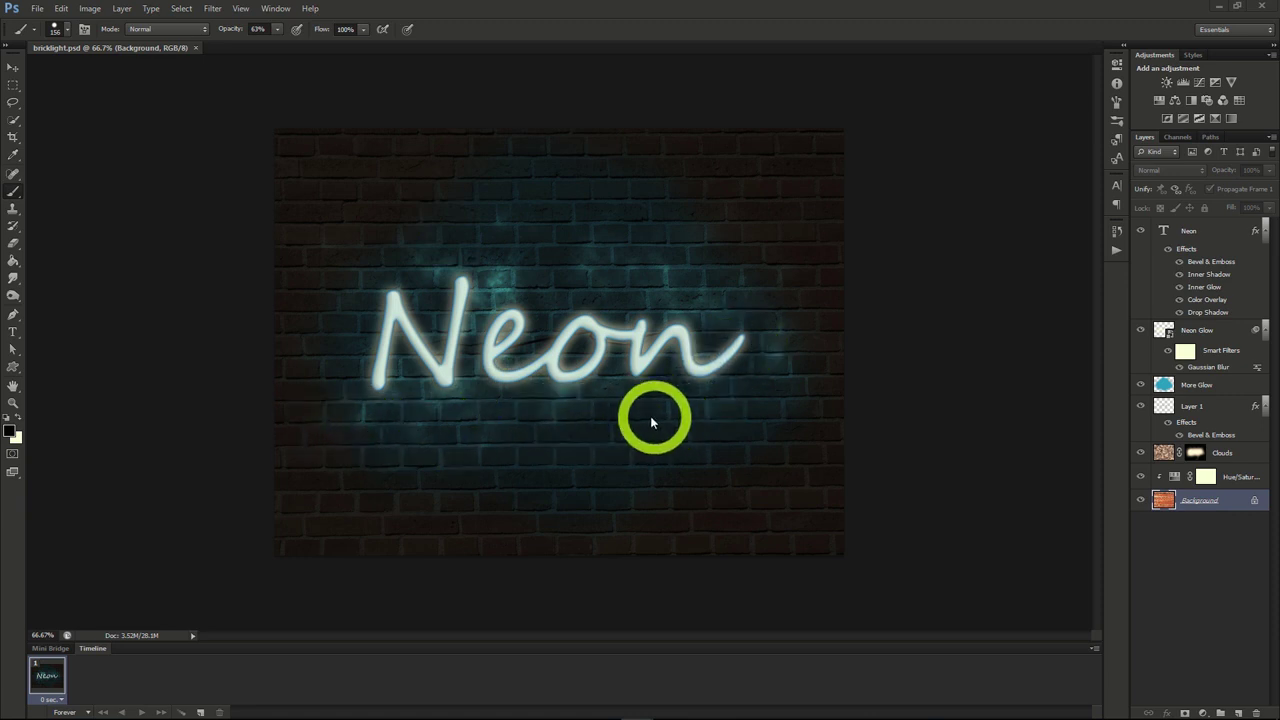
Duplicate the brick-wall Background layer into a new document, Untitled-2.
right_click(1193, 501)
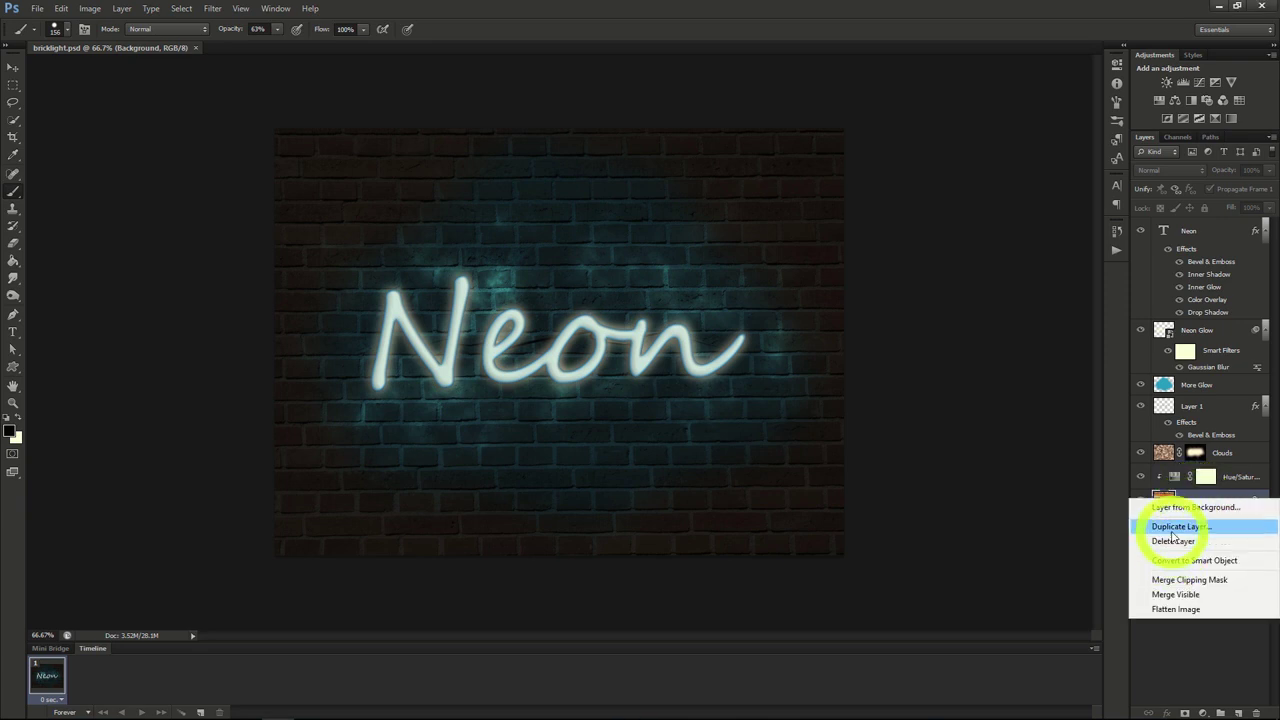
click(1166, 527)
click(640, 266)
click(609, 292)
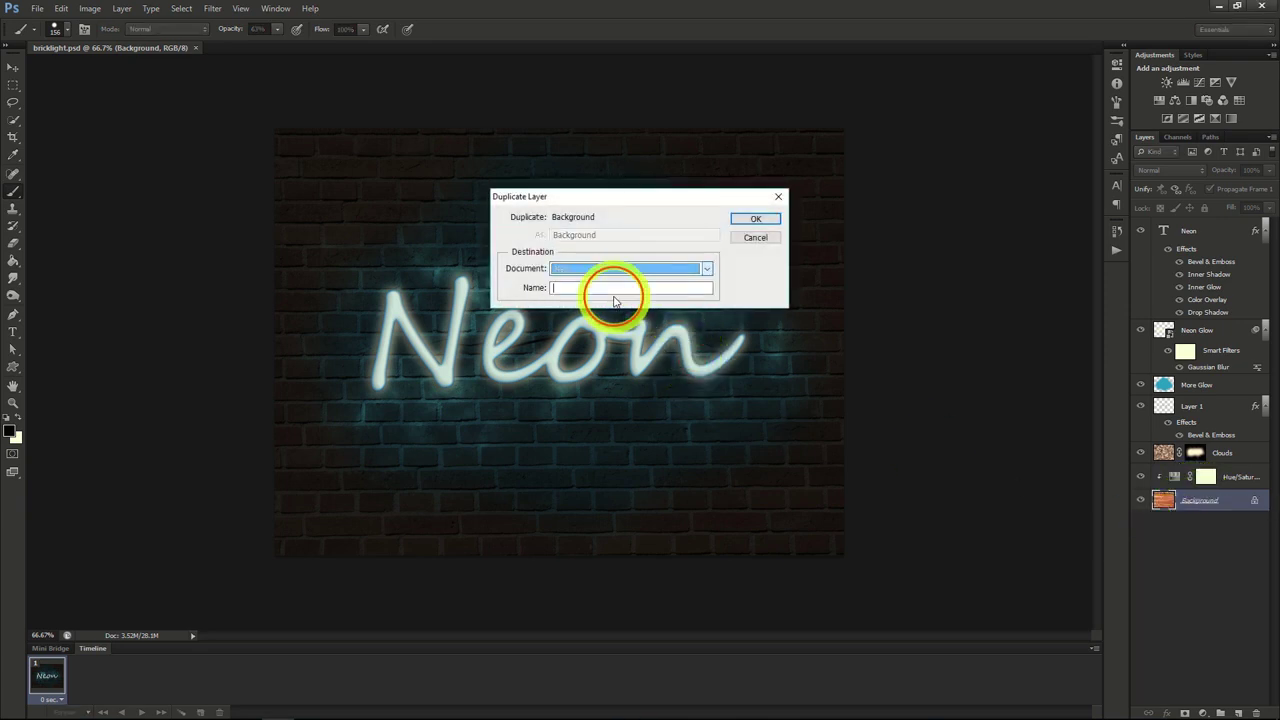
click(778, 217)
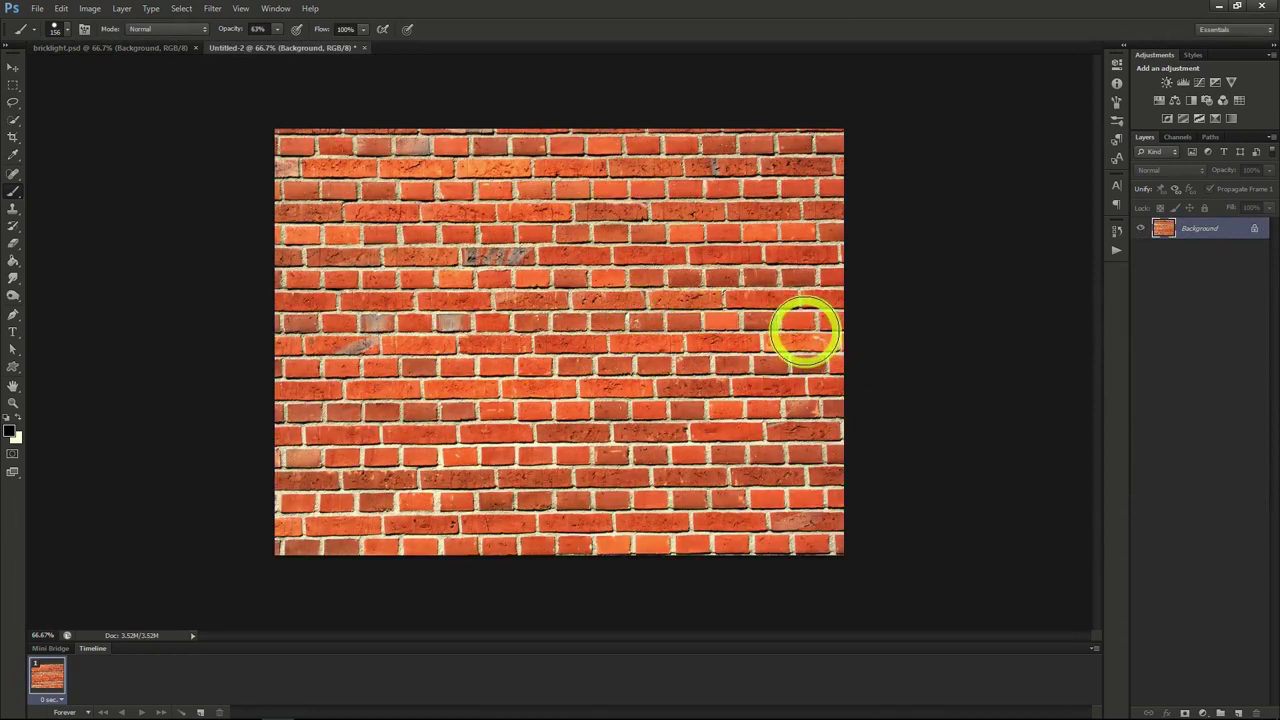
Type 'Neon' in black Segoe Script on the bricks, shift it left, and shrink it to 282.12 pt.
click(1117, 185)
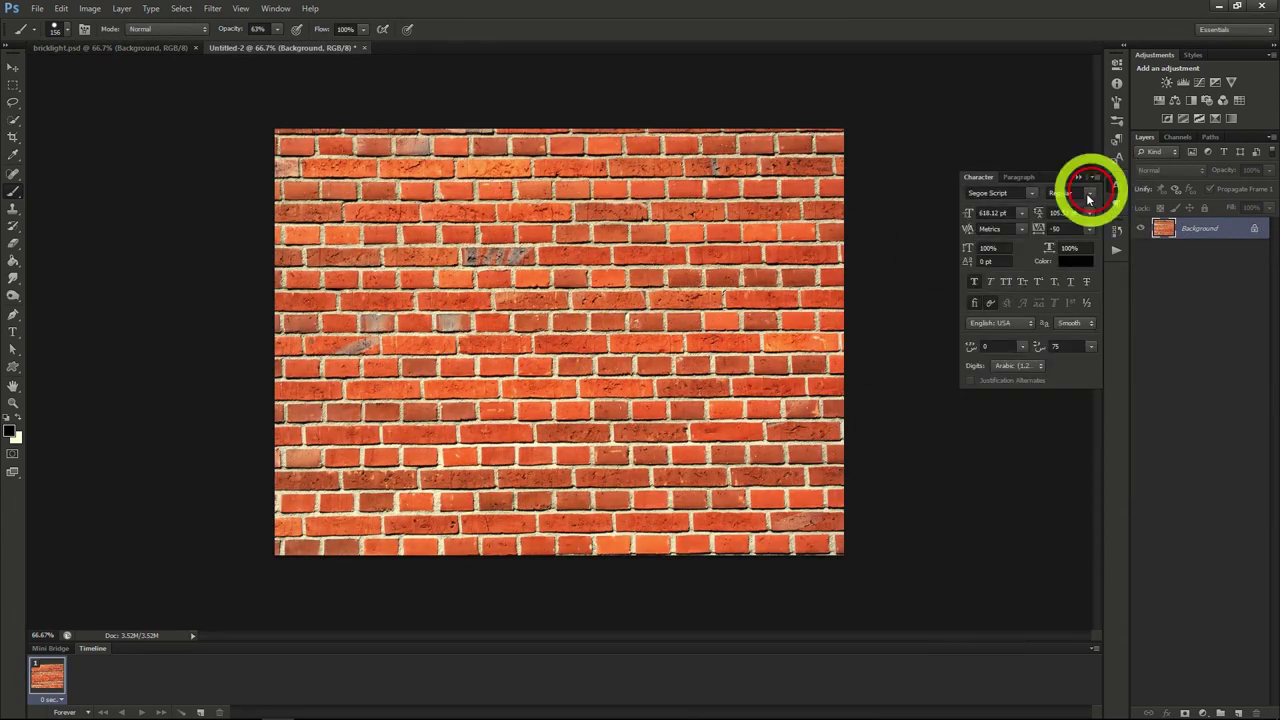
key(t)
click(437, 346)
text(Neon)
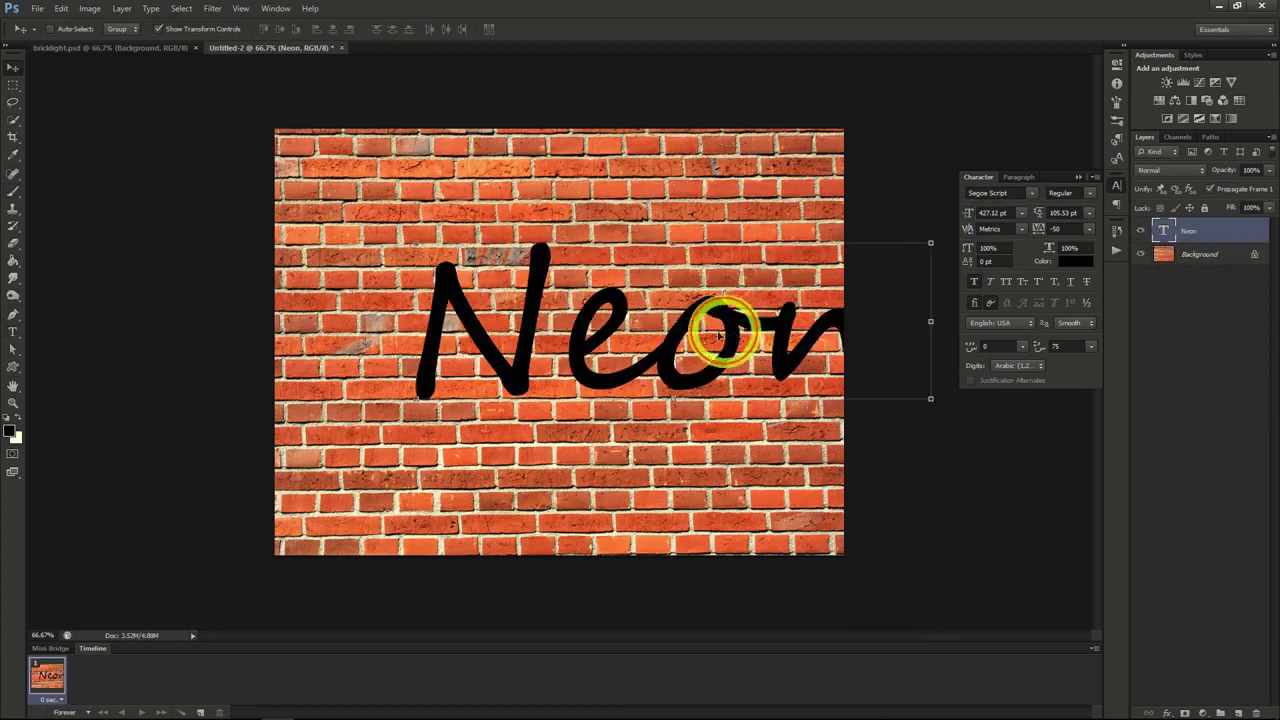
drag(718, 337, 657, 337)
click(950, 213)
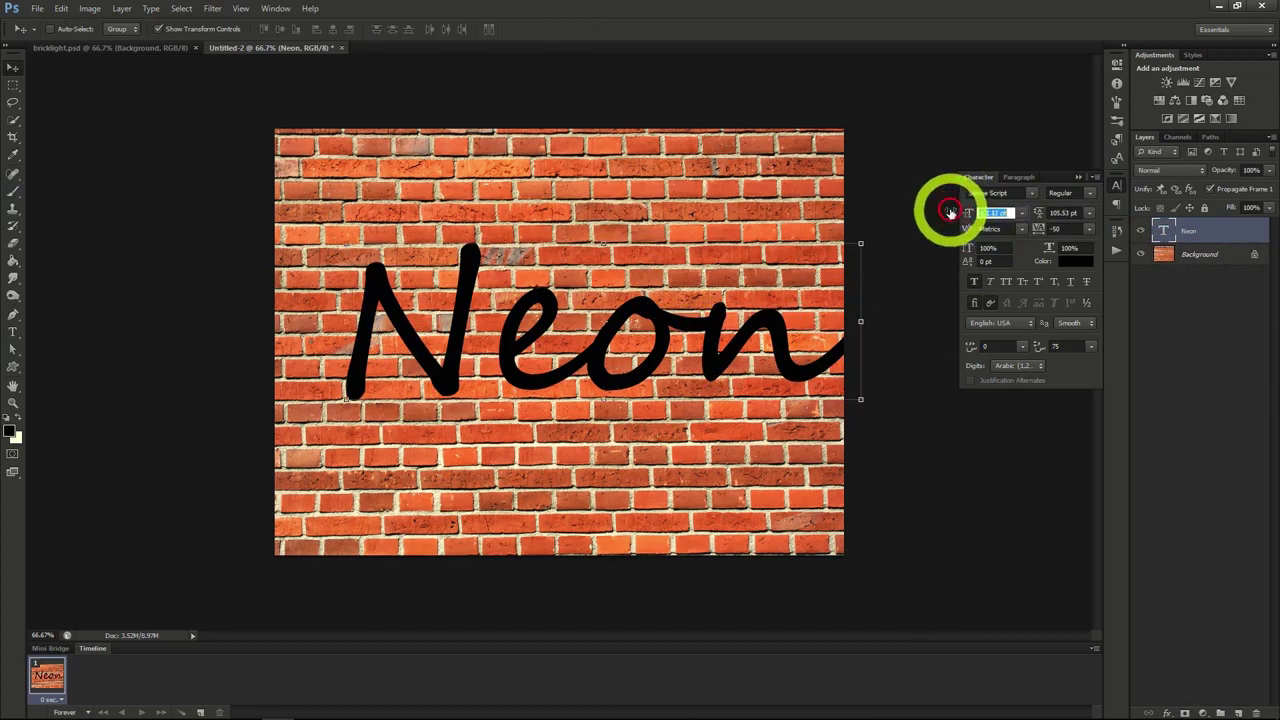
drag(950, 213, 706, 343)
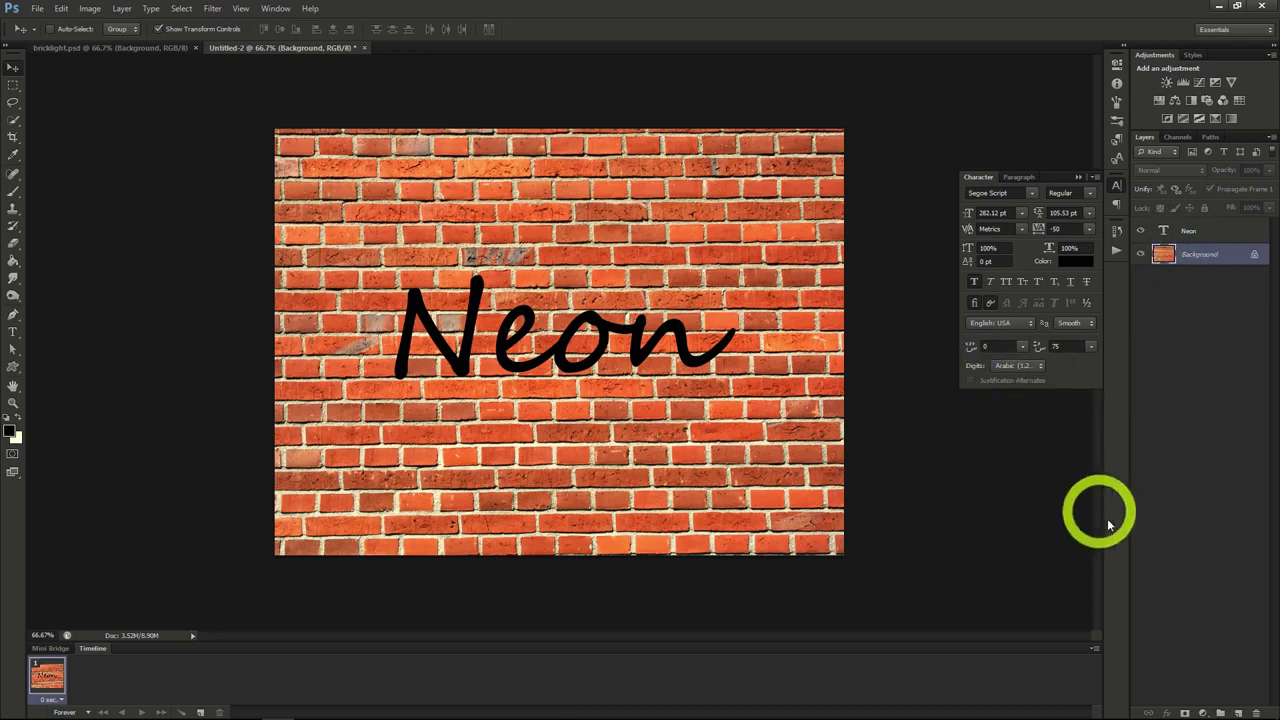
Add a Hue/Saturation adjustment layer with Saturation -70 and Lightness -87.
click(122, 9)
click(163, 128)
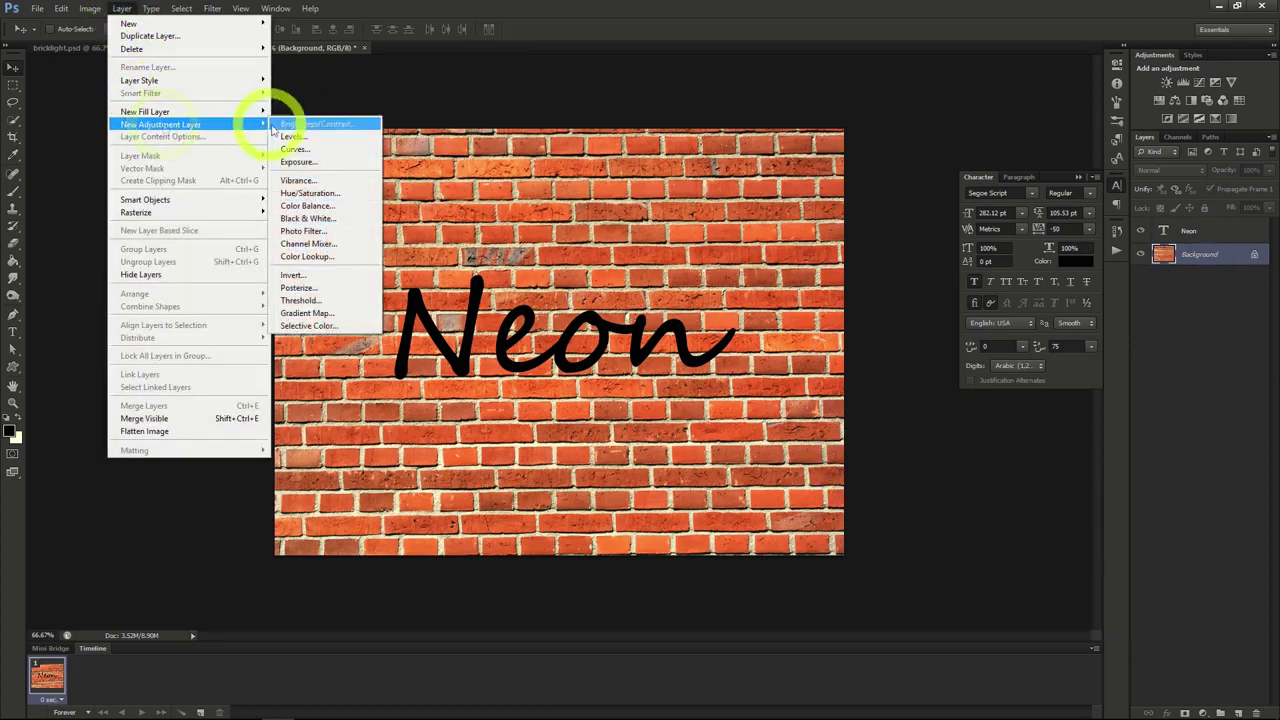
click(302, 193)
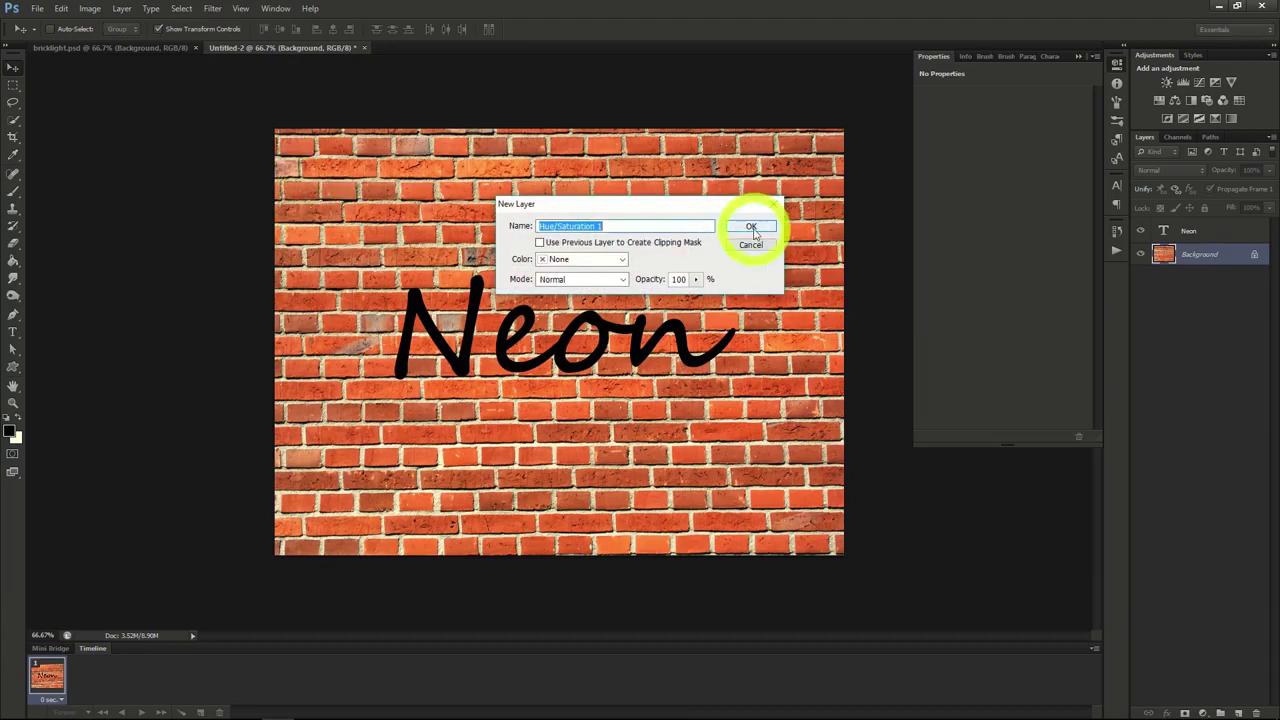
click(752, 229)
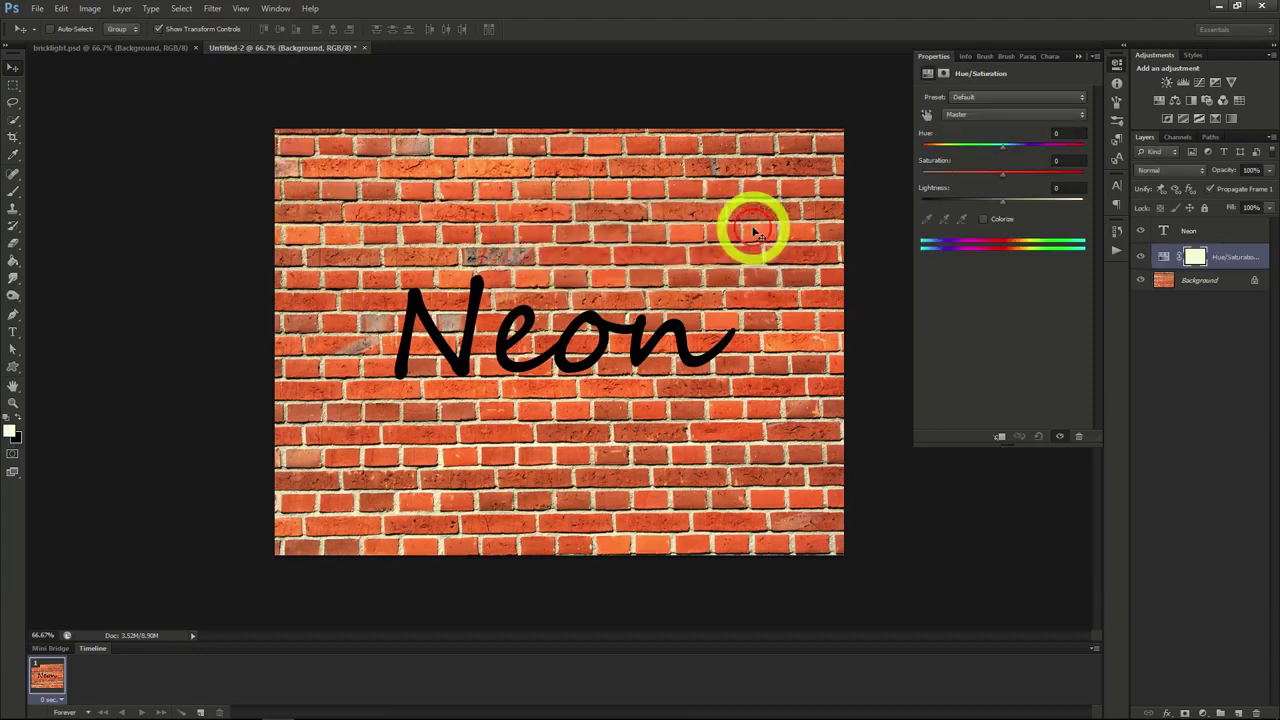
drag(1003, 178, 933, 204)
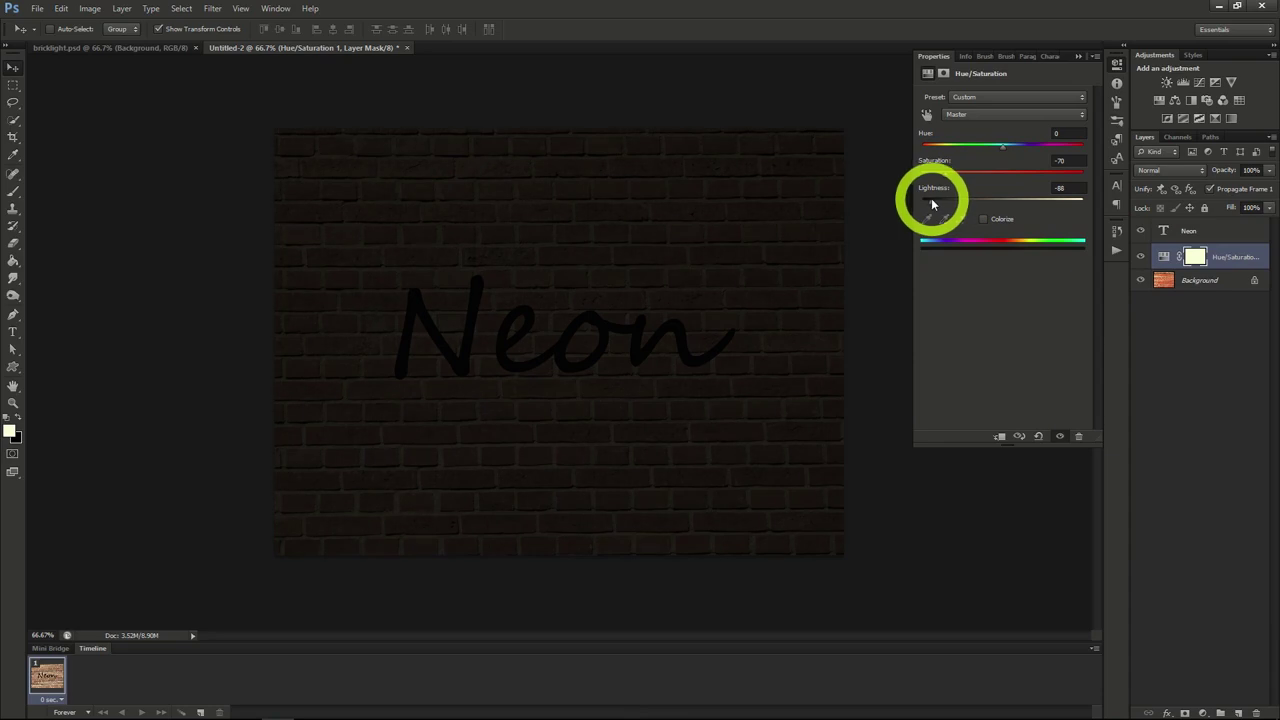
drag(932, 204, 935, 204)
Add a new Layer 1 above the adjustment and fill it with Render Clouds.
click(1168, 256)
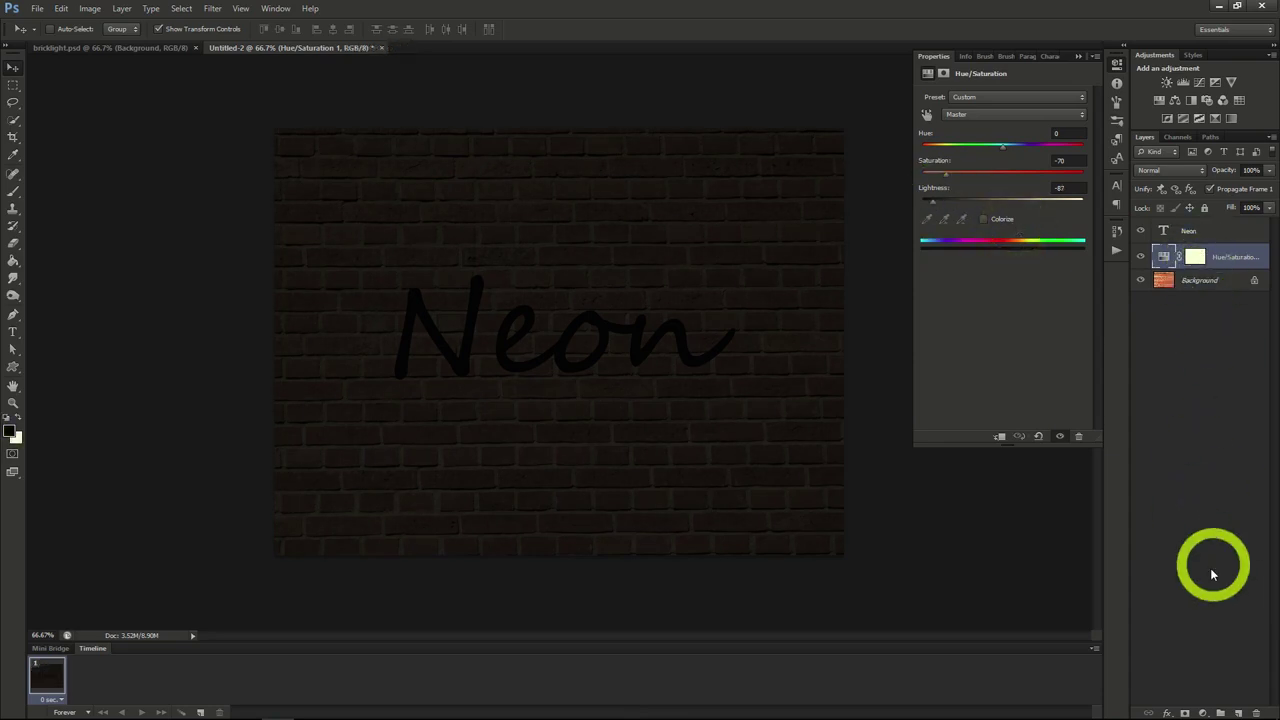
click(1238, 712)
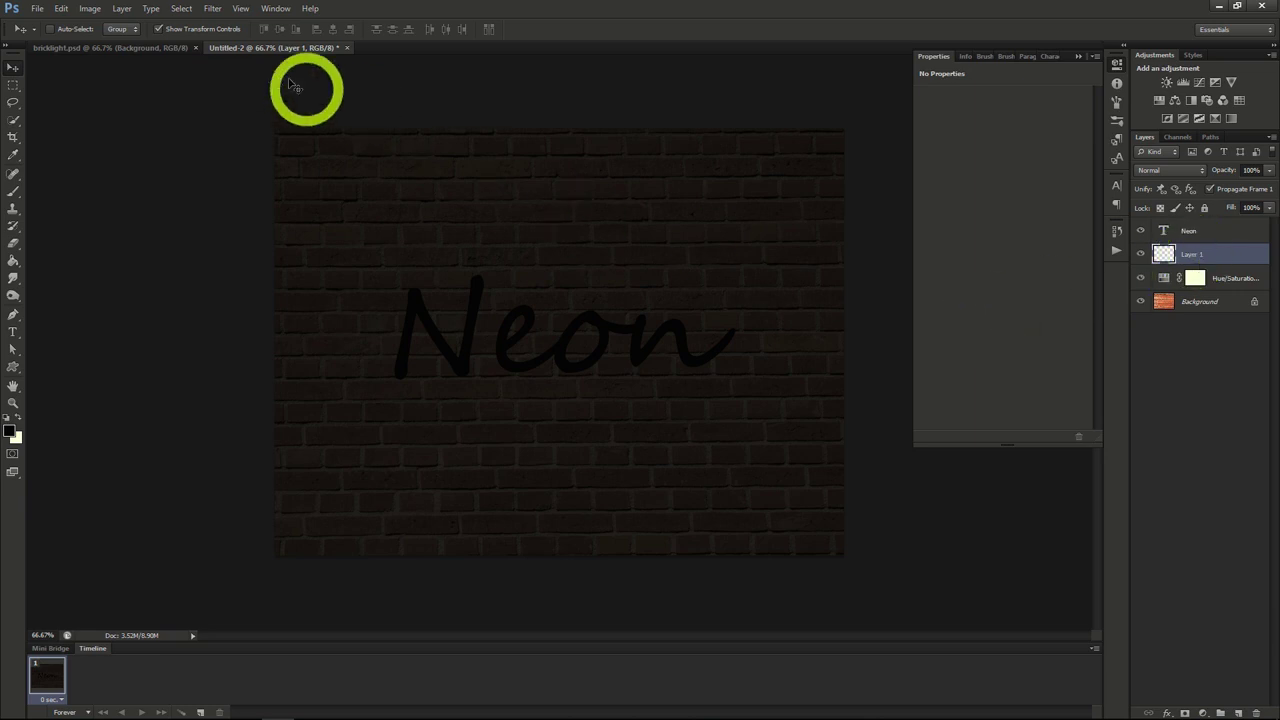
click(208, 9)
mouse_move(251, 217)
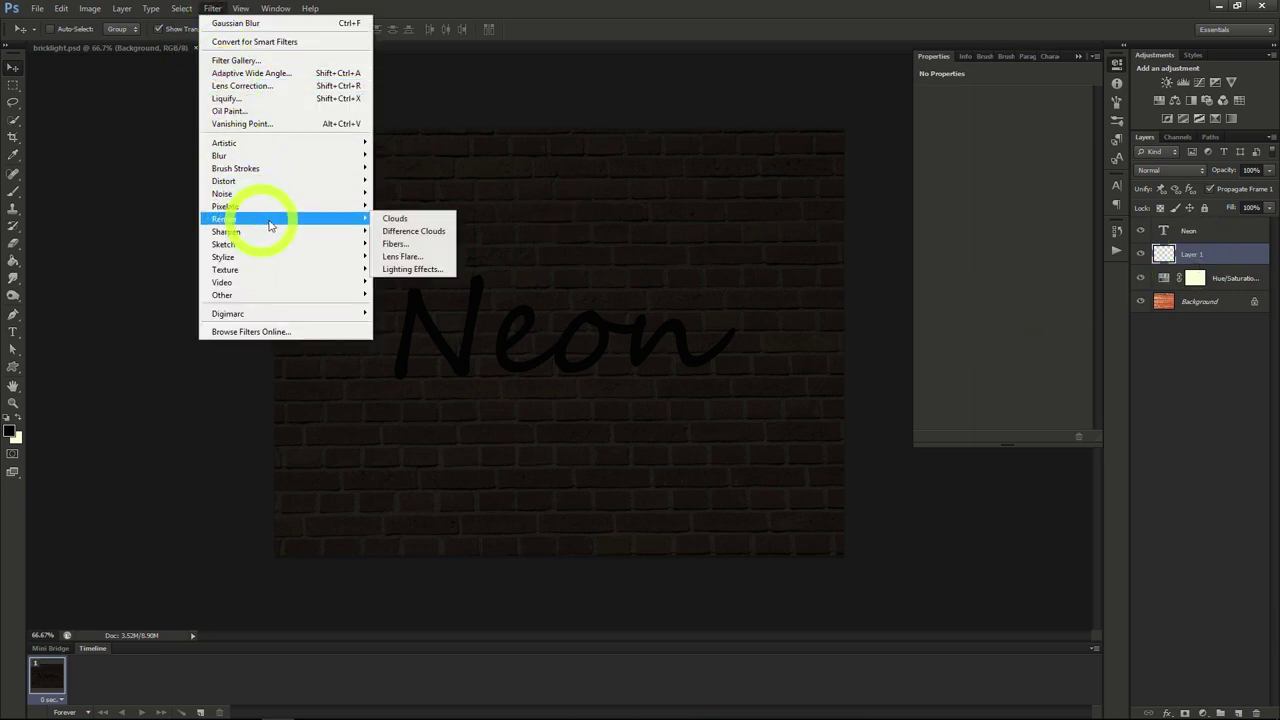
click(399, 224)
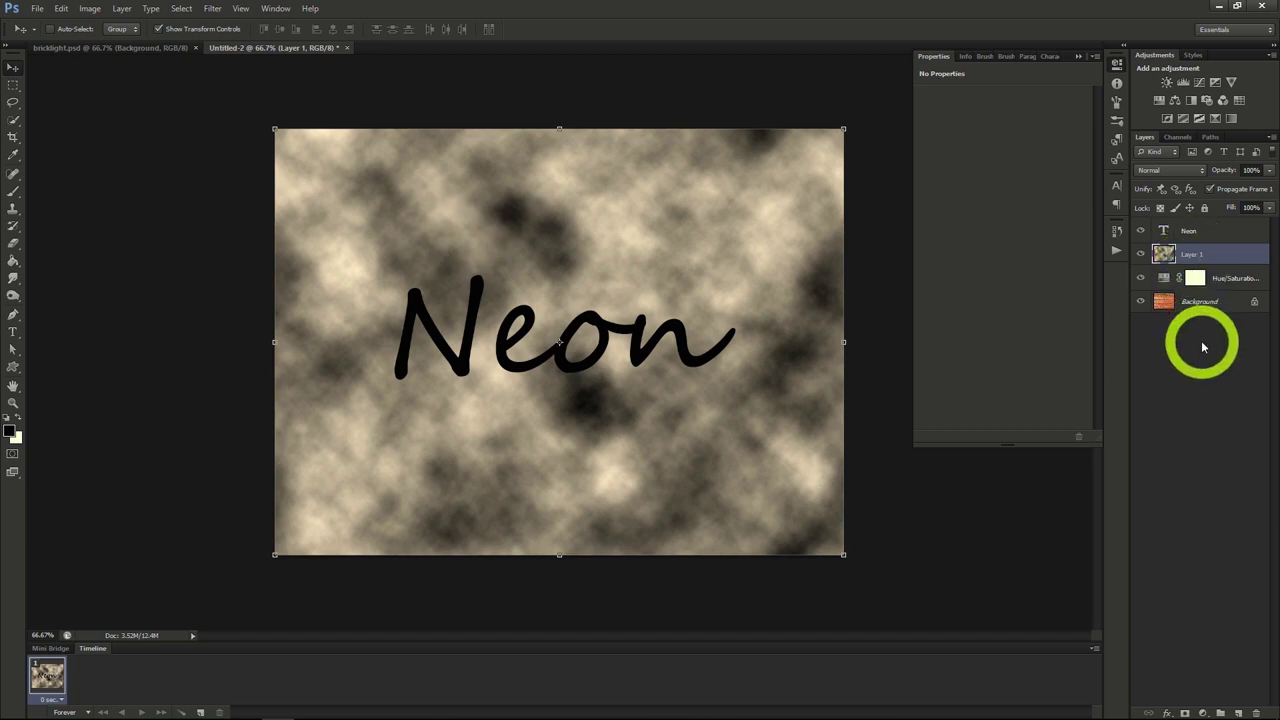
Give Layer 1 a black layer mask and set its blend mode to Divide.
alt+click(1185, 712)
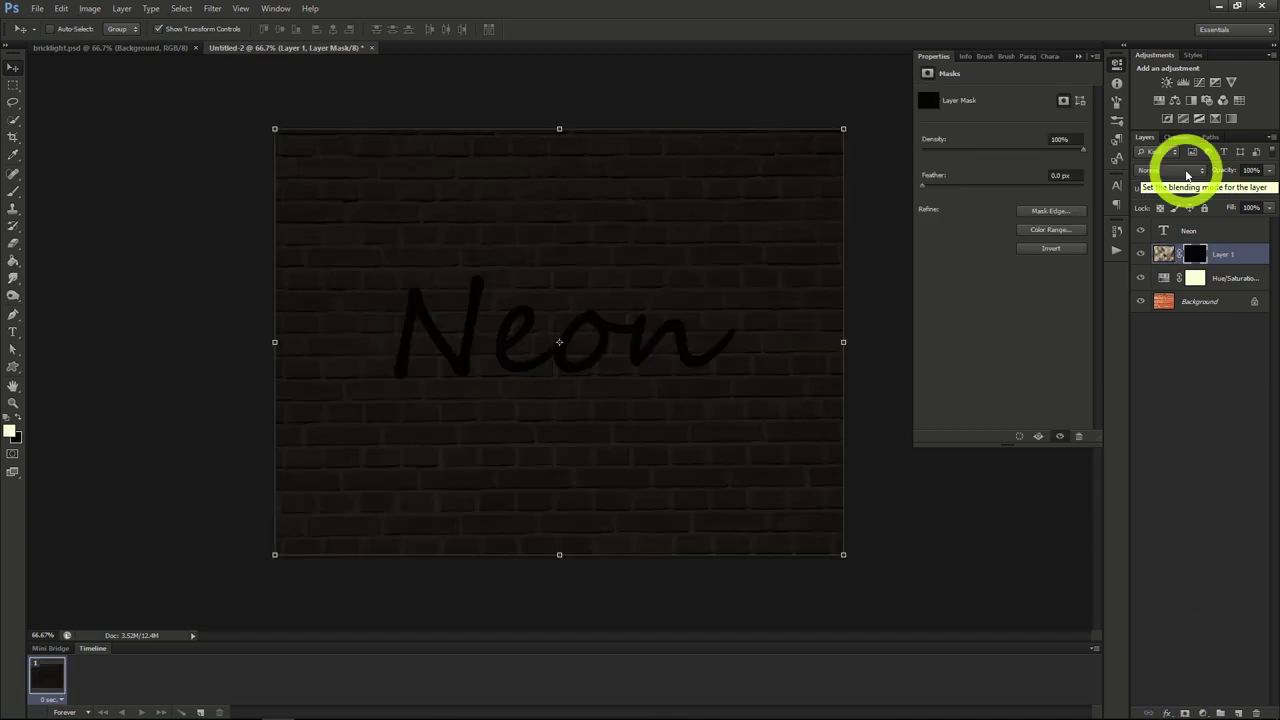
click(1187, 176)
click(1149, 472)
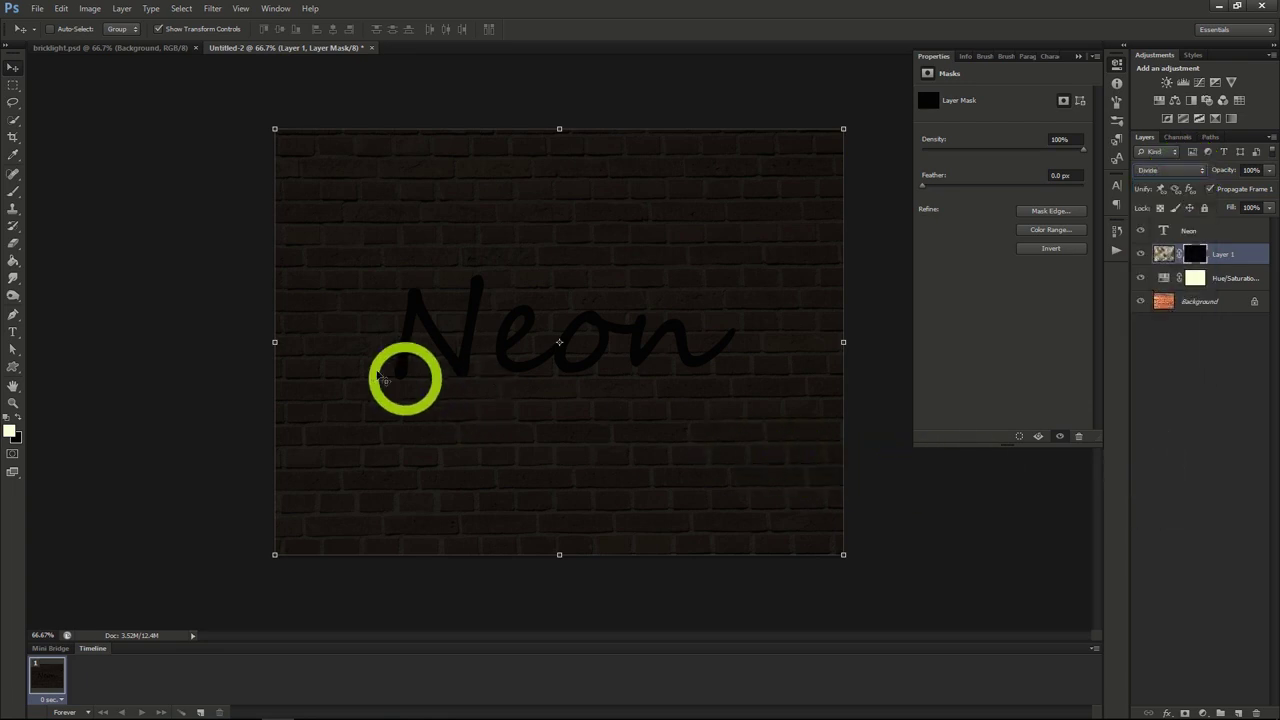
click(13, 193)
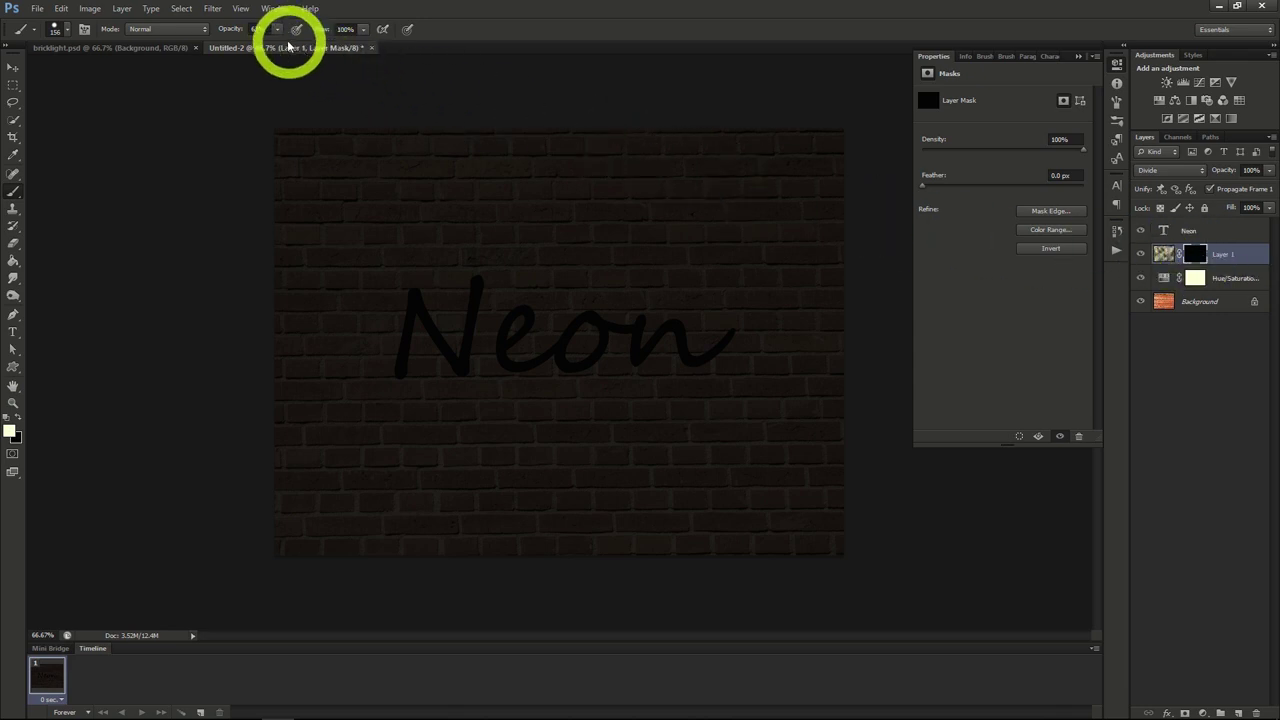
Paint white at 50% opacity with a soft round brush into Layer 1's mask around the lettering.
drag(276, 37, 270, 49)
click(63, 28)
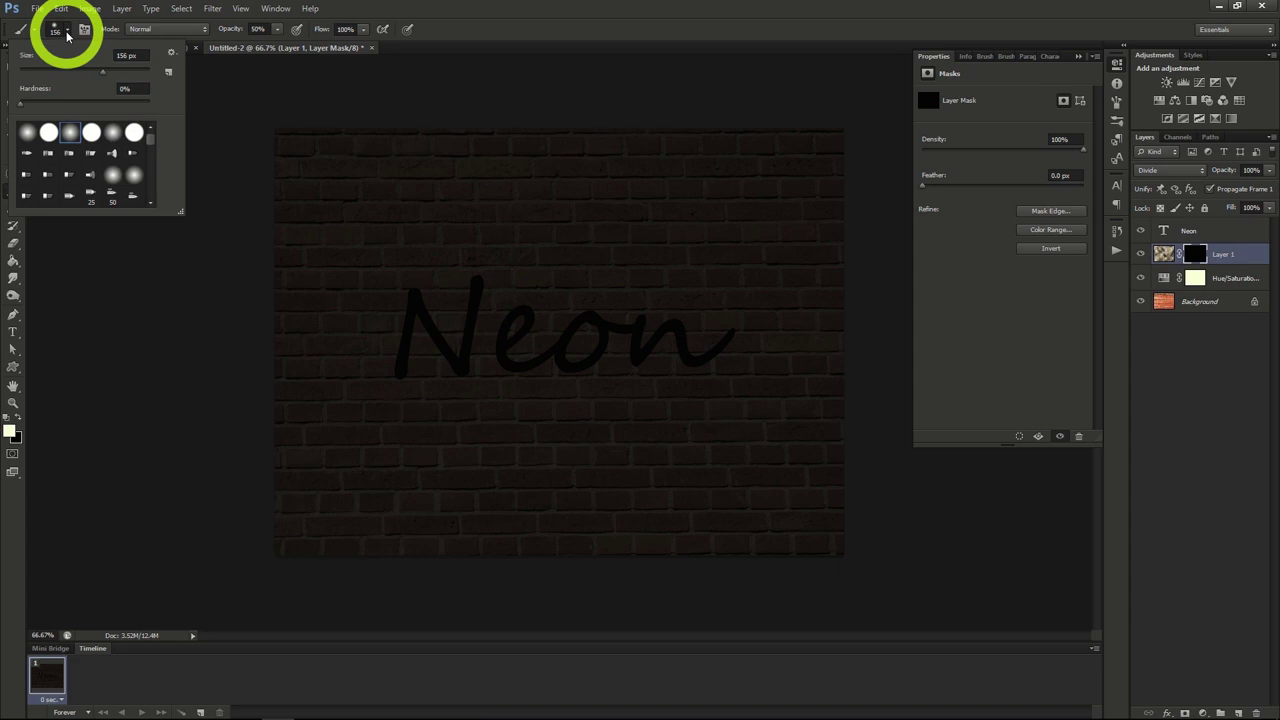
click(67, 35)
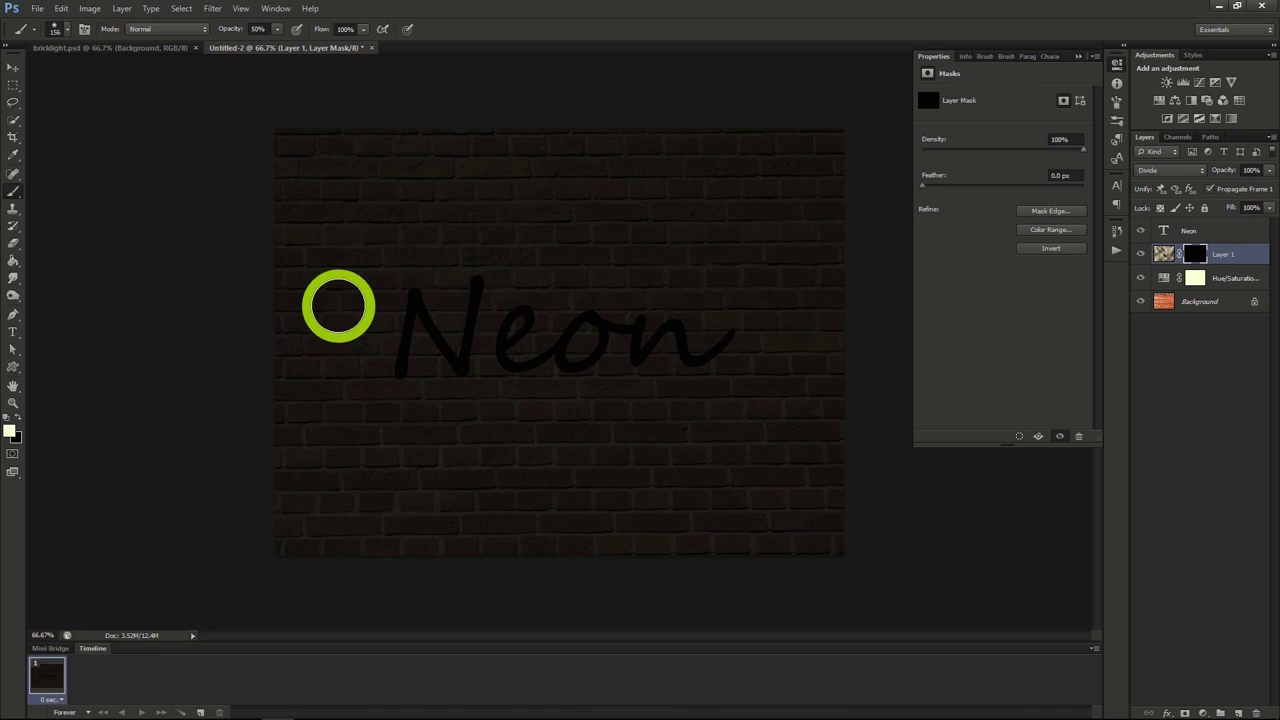
mouse_move(420, 283)
mouse_down()
mouse_move(467, 290)
mouse_move(430, 368)
mouse_move(561, 332)
mouse_move(632, 341)
mouse_move(503, 332)
mouse_move(623, 292)
mouse_move(673, 343)
mouse_move(714, 342)
mouse_move(685, 290)
mouse_up()
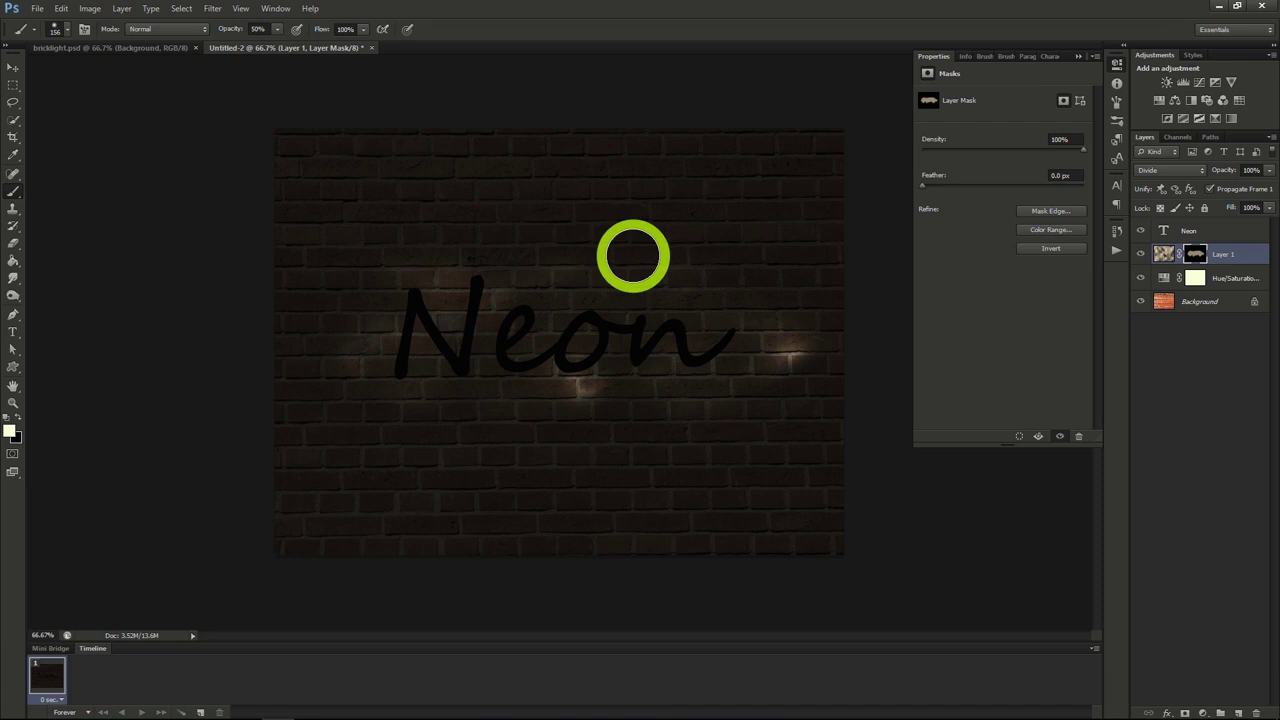
Give the Neon text a Bevel & Emboss of depth 185%, size 3 px, soften 16 px, plus Inner Shadow.
click(1194, 230)
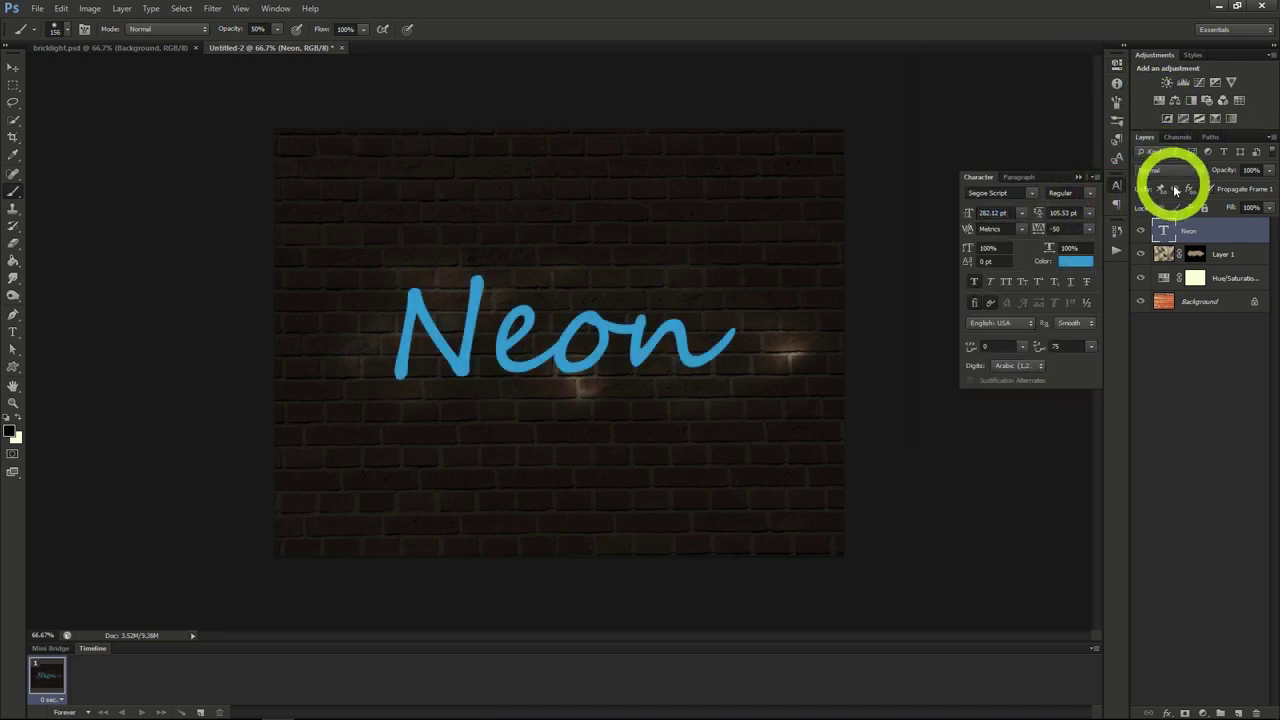
right_click(1196, 232)
click(1140, 241)
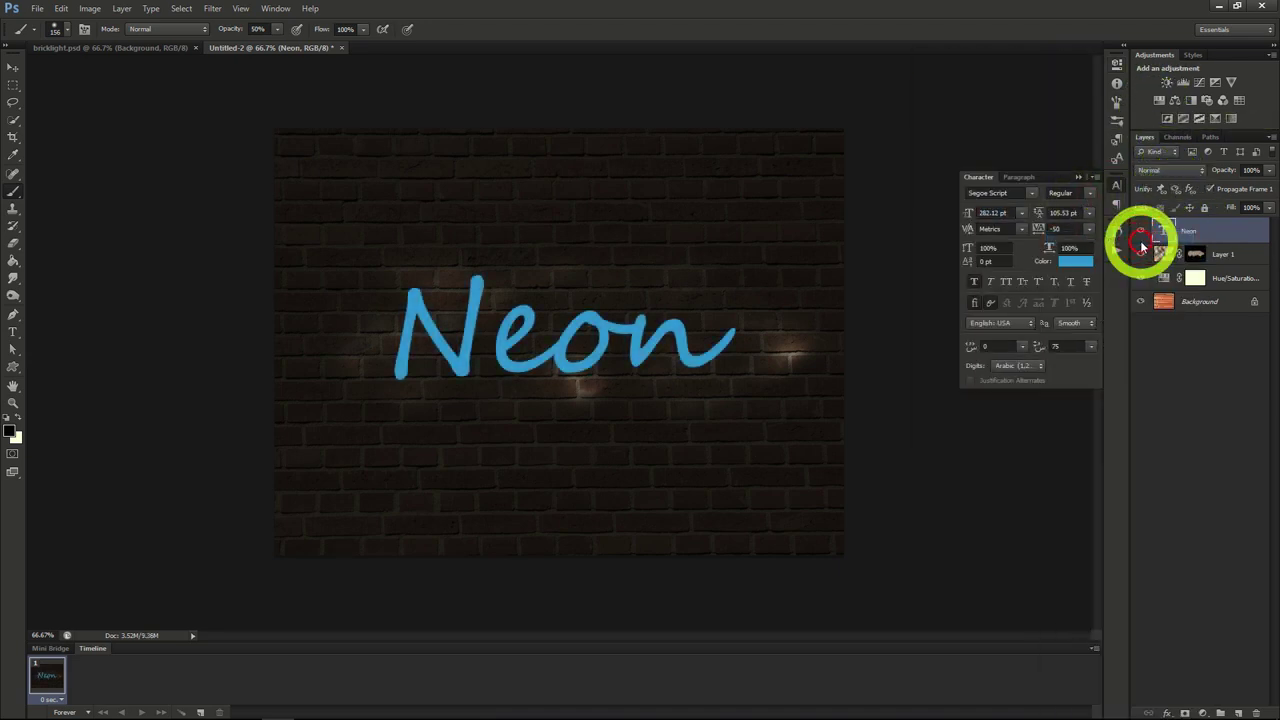
click(810, 199)
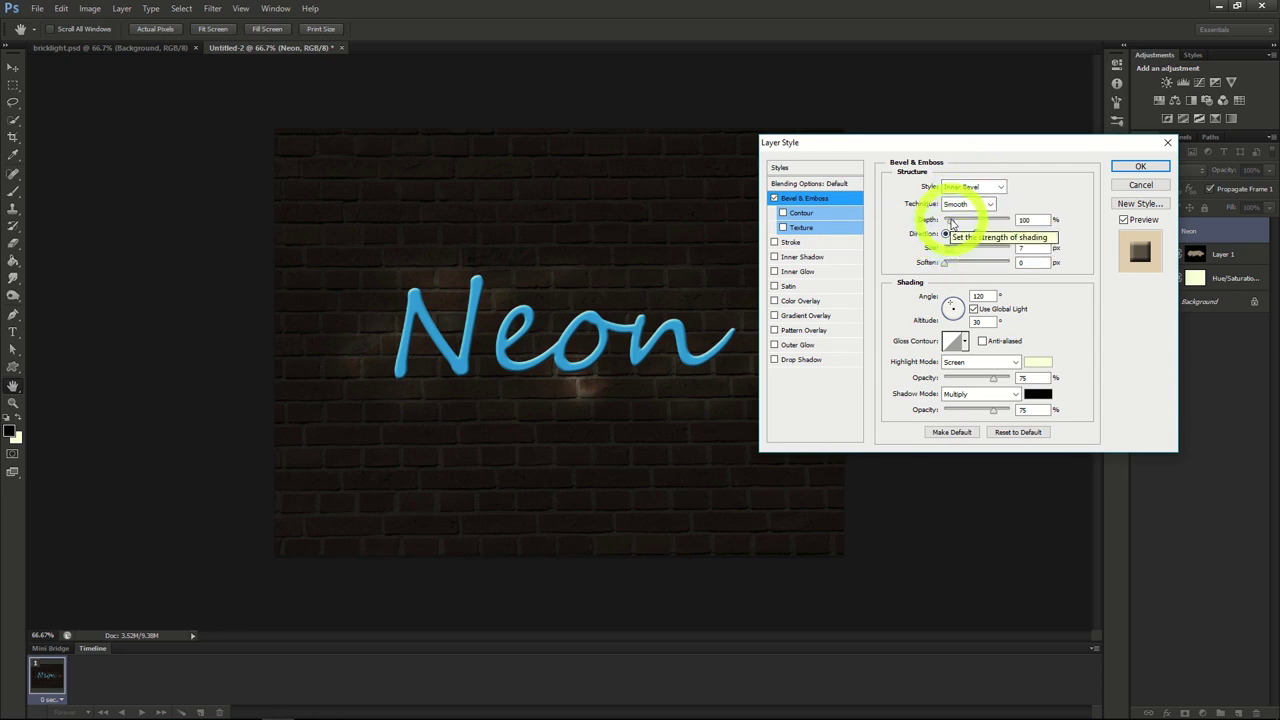
click(956, 221)
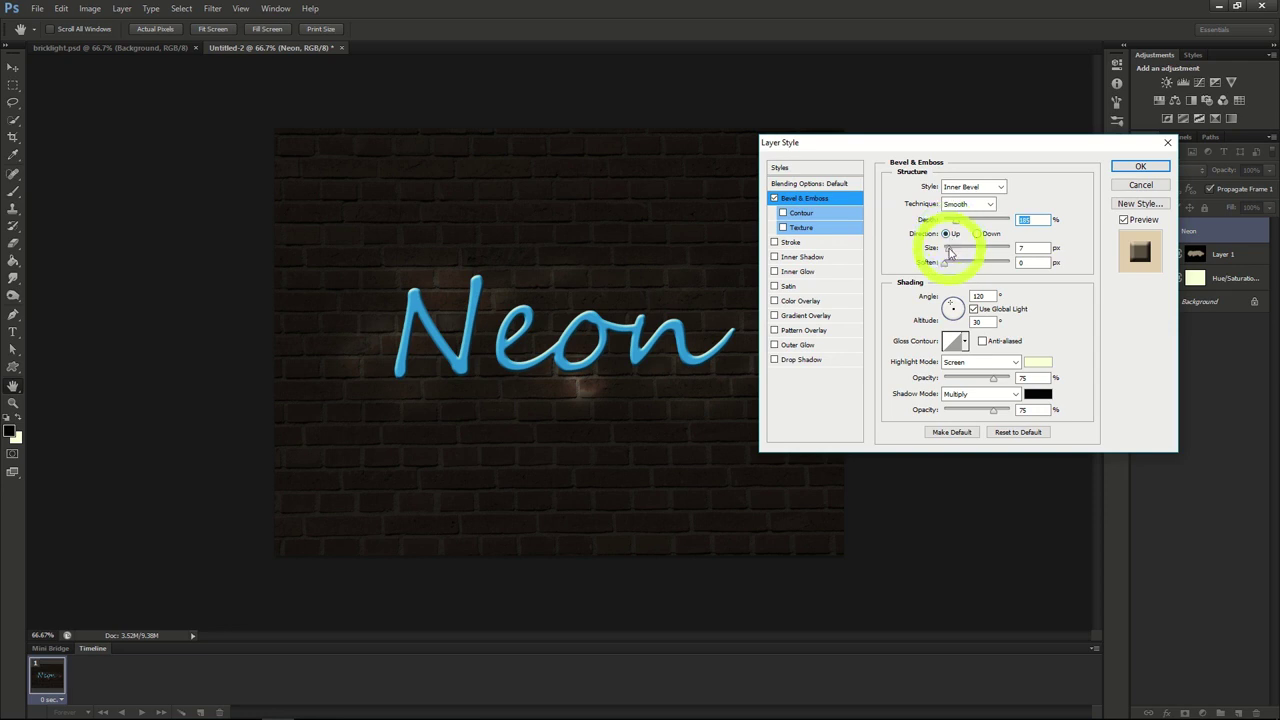
click(948, 250)
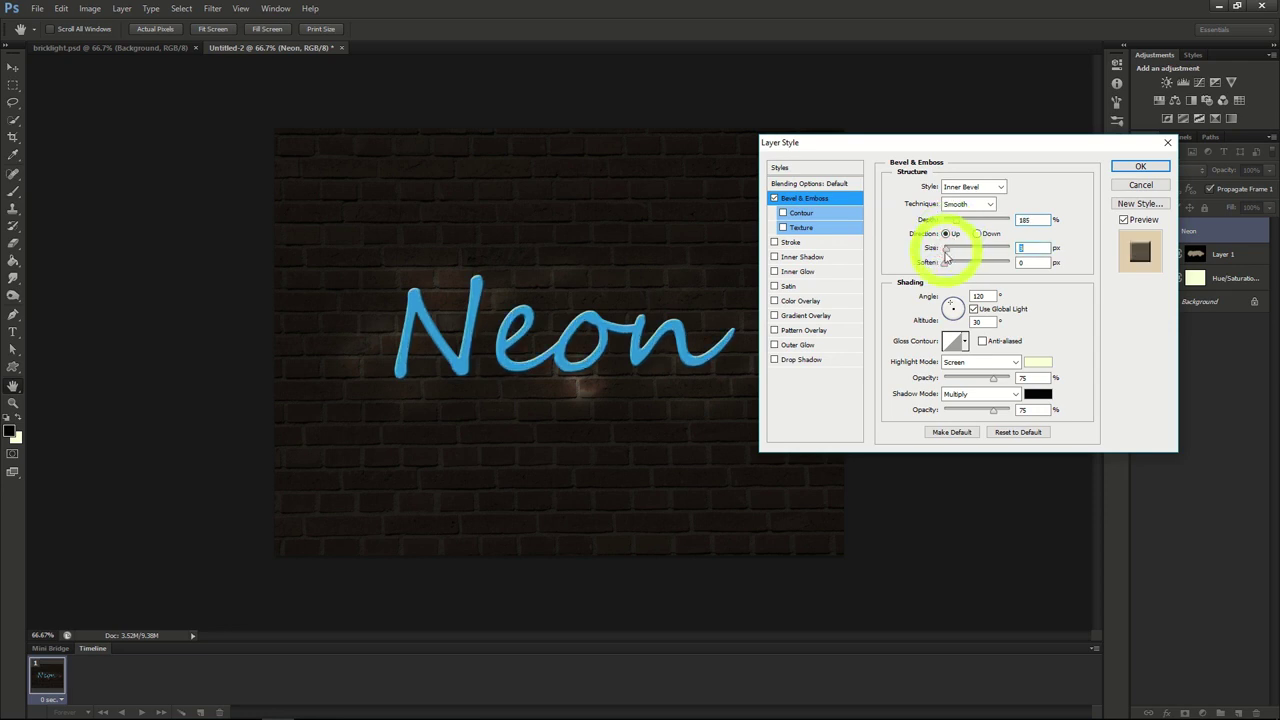
drag(948, 262, 1020, 272)
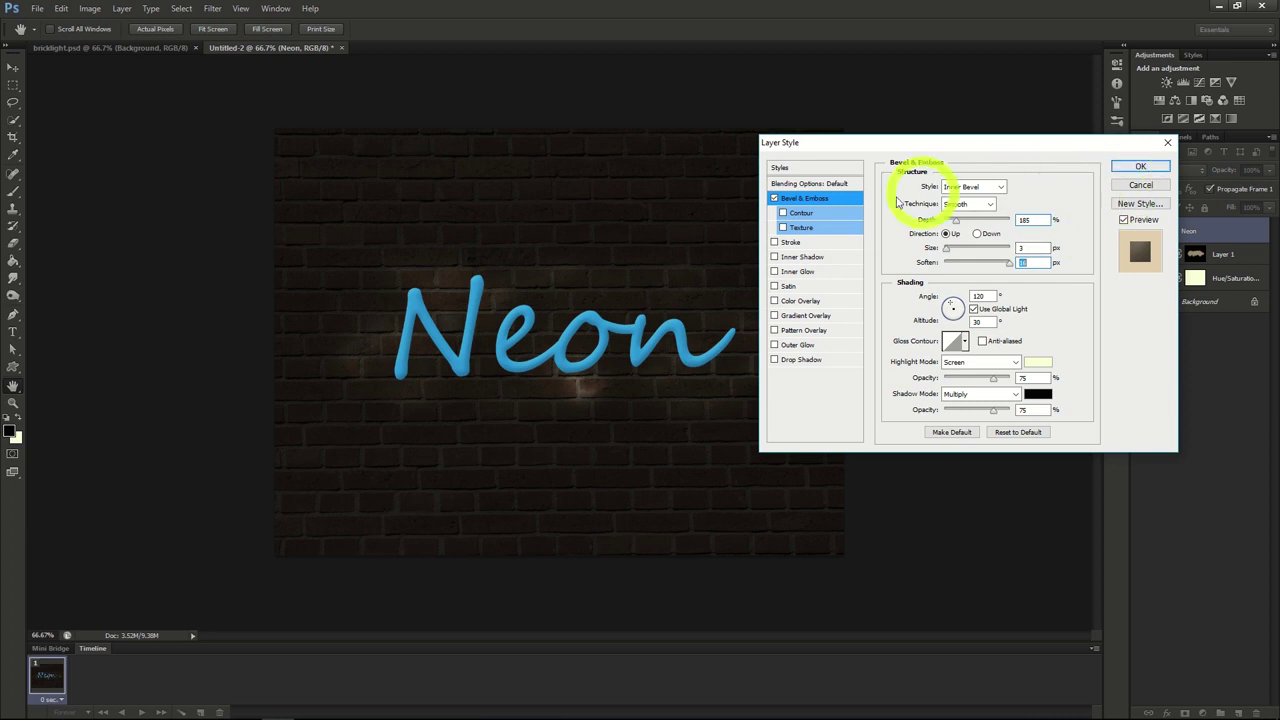
click(799, 259)
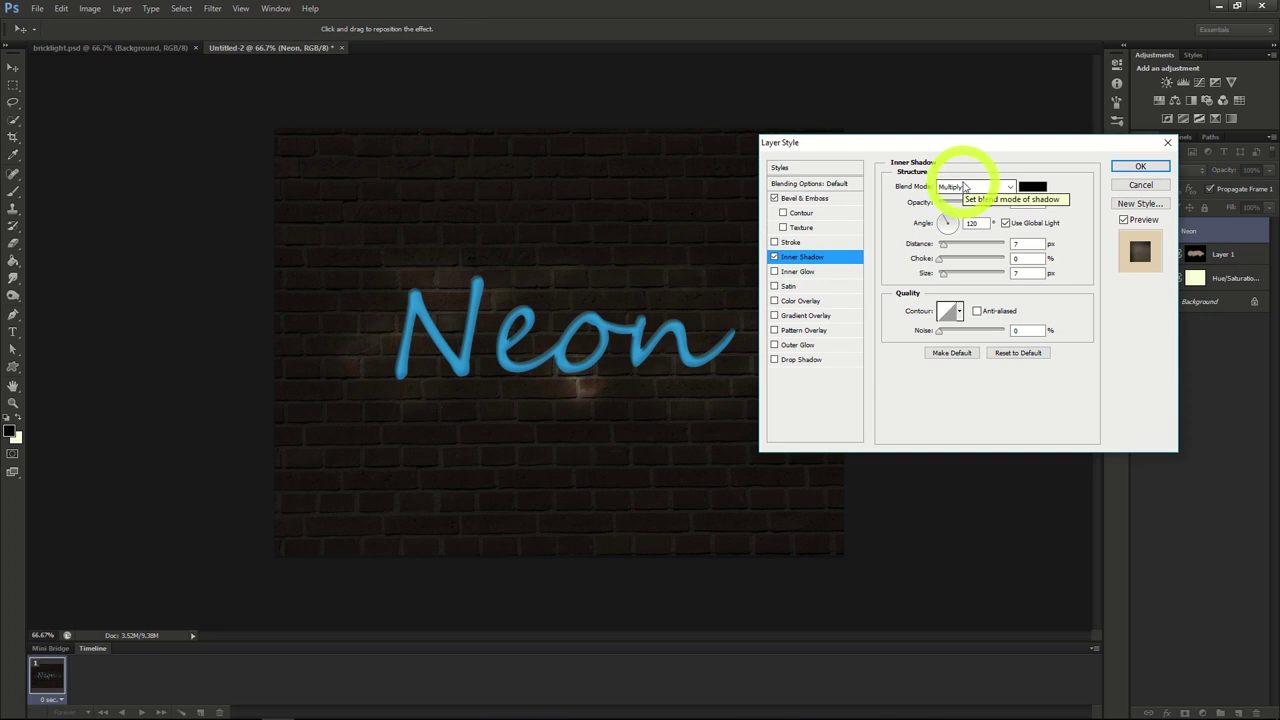
Set Inner Shadow to 40% opacity and 5 px distance, and add a Center-source Inner Glow.
drag(962, 203, 967, 207)
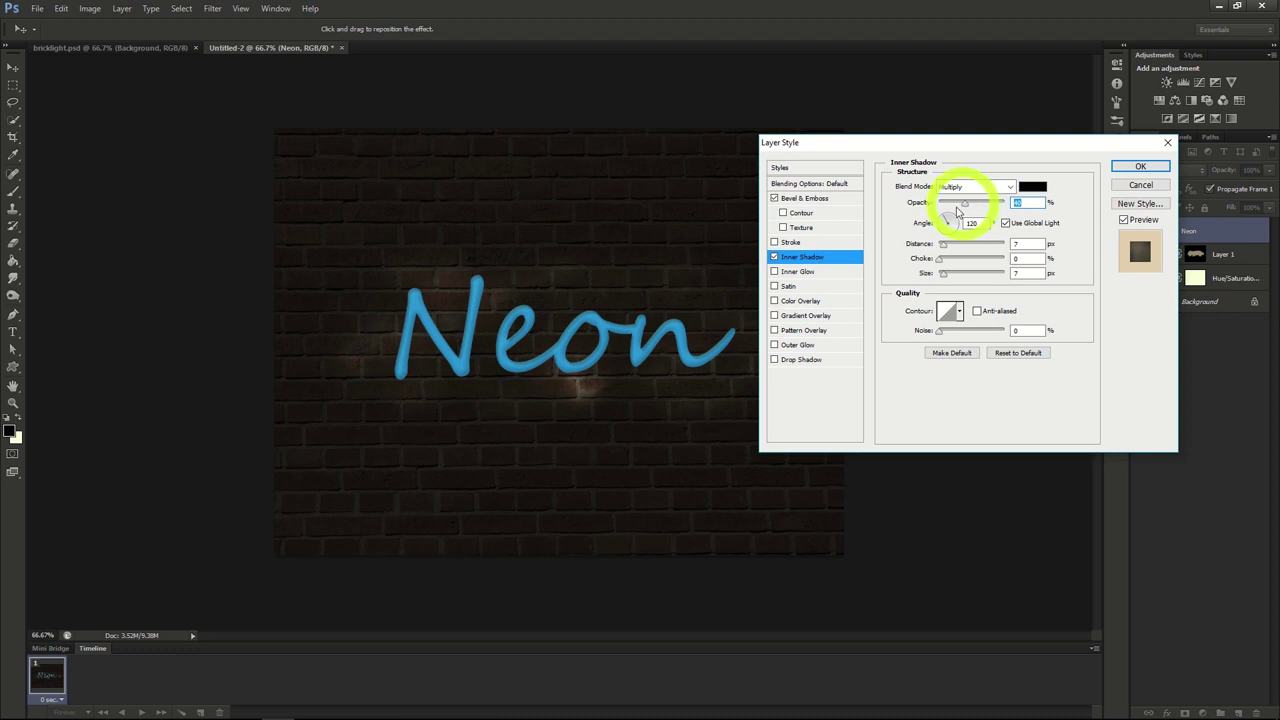
click(942, 244)
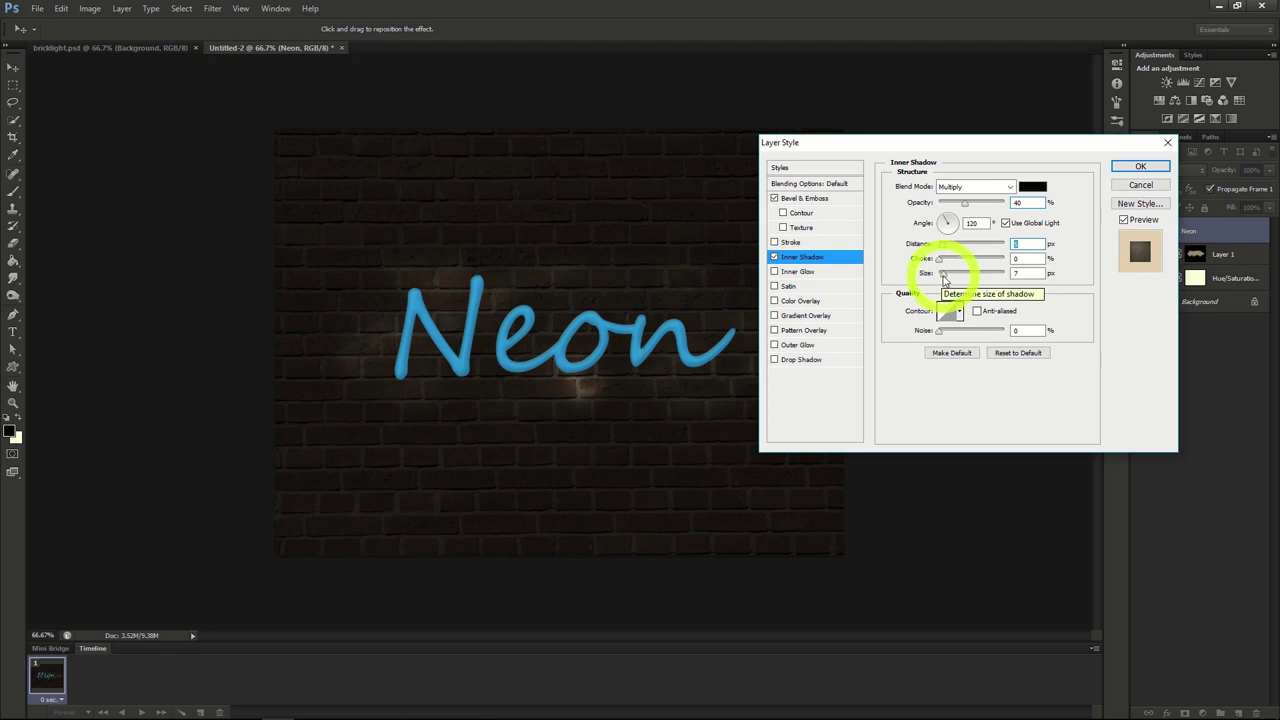
drag(943, 276, 940, 273)
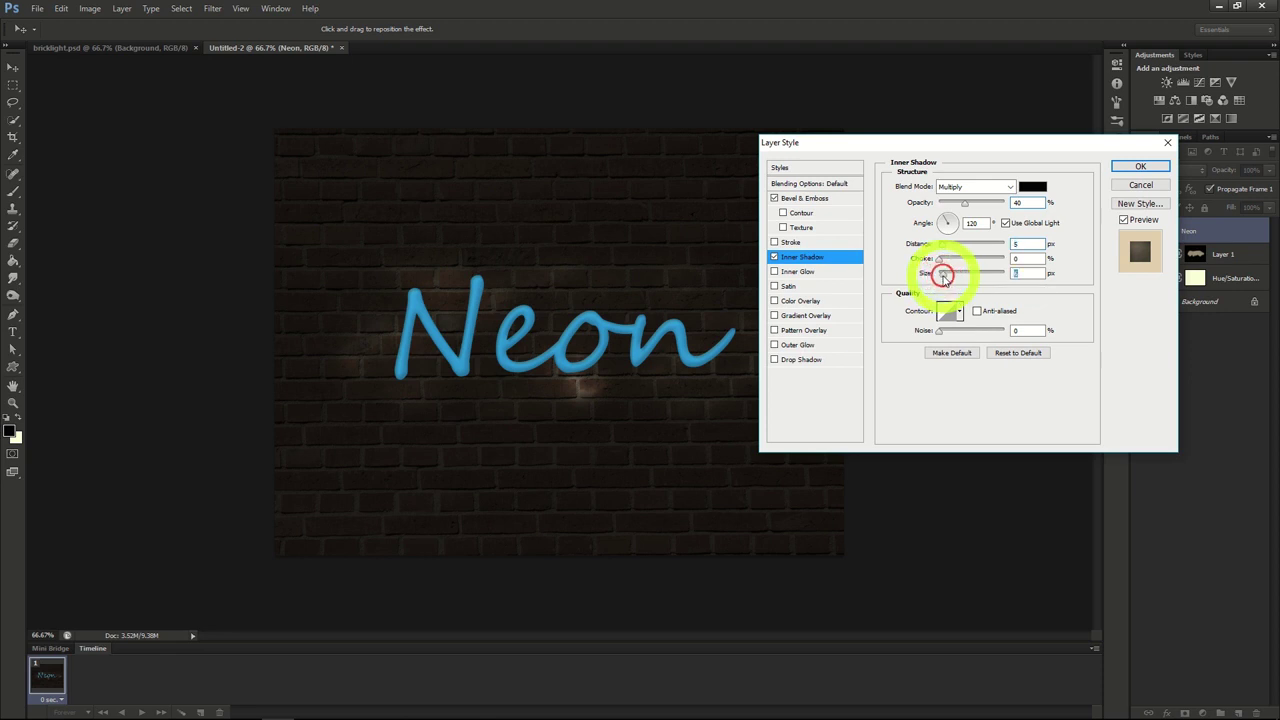
click(800, 272)
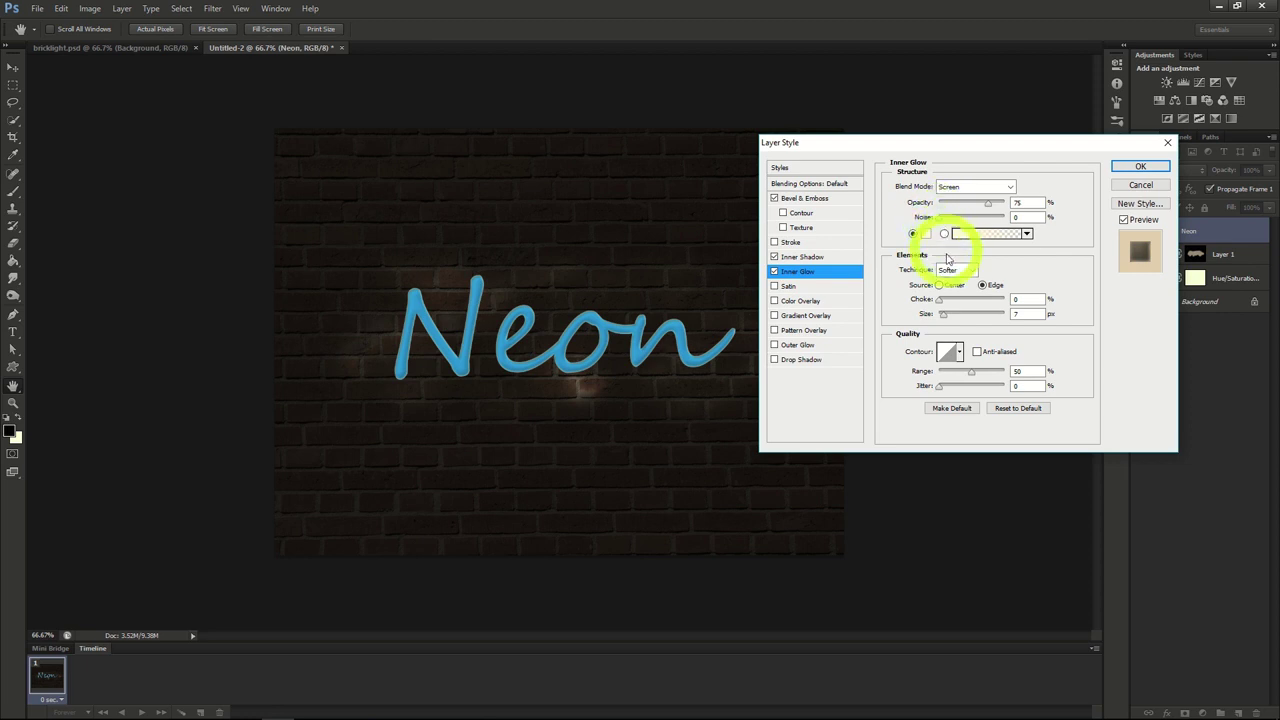
click(944, 318)
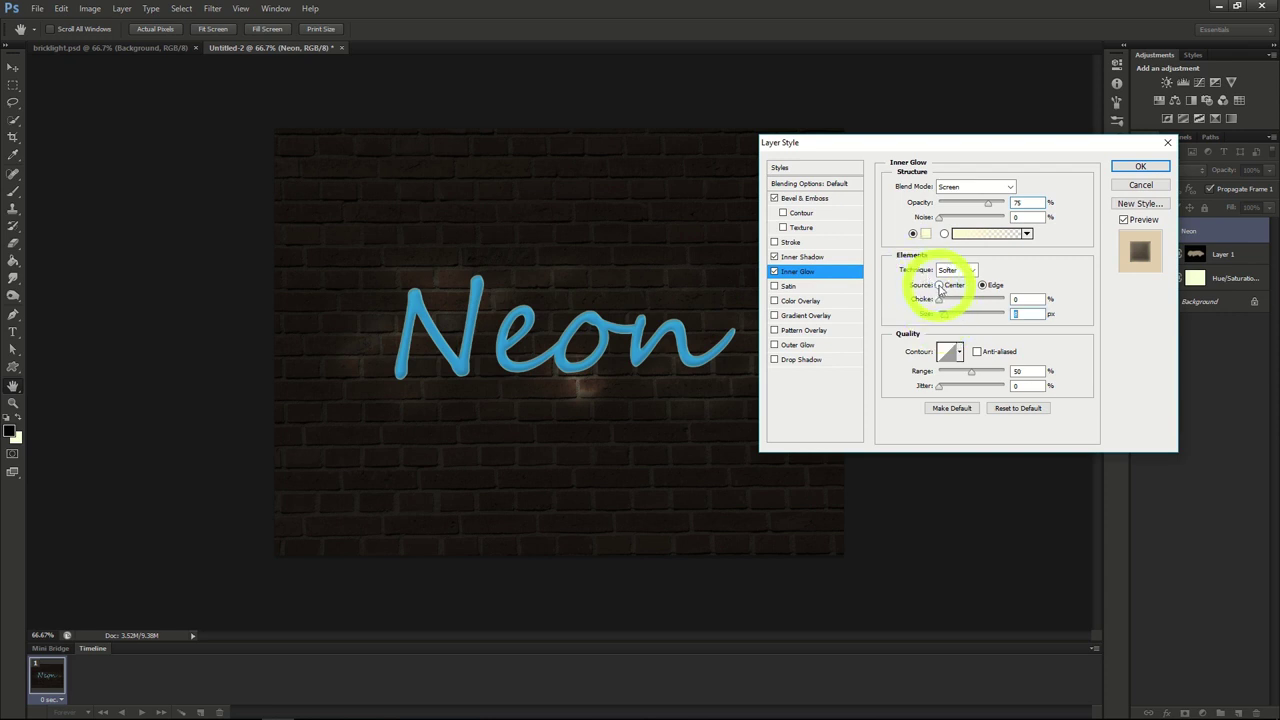
click(940, 287)
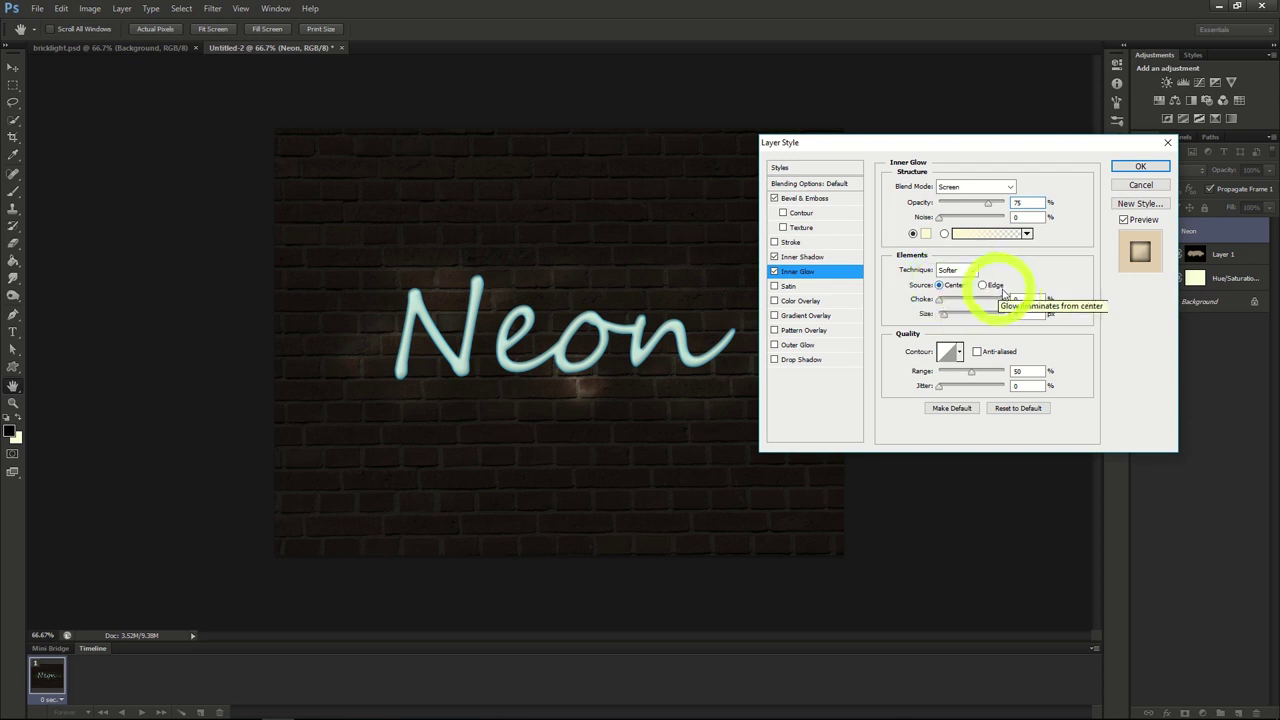
click(1140, 166)
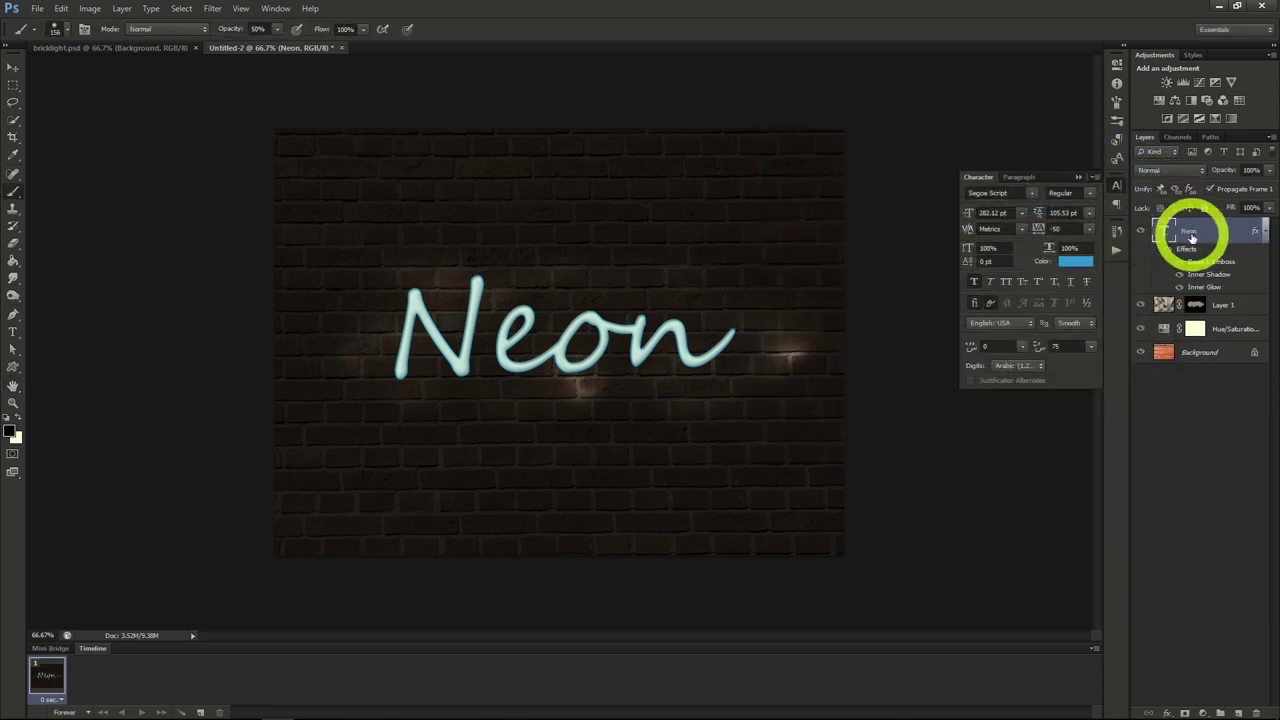
Duplicate the Neon text layer as Neon copy.
right_click(1192, 237)
click(1128, 252)
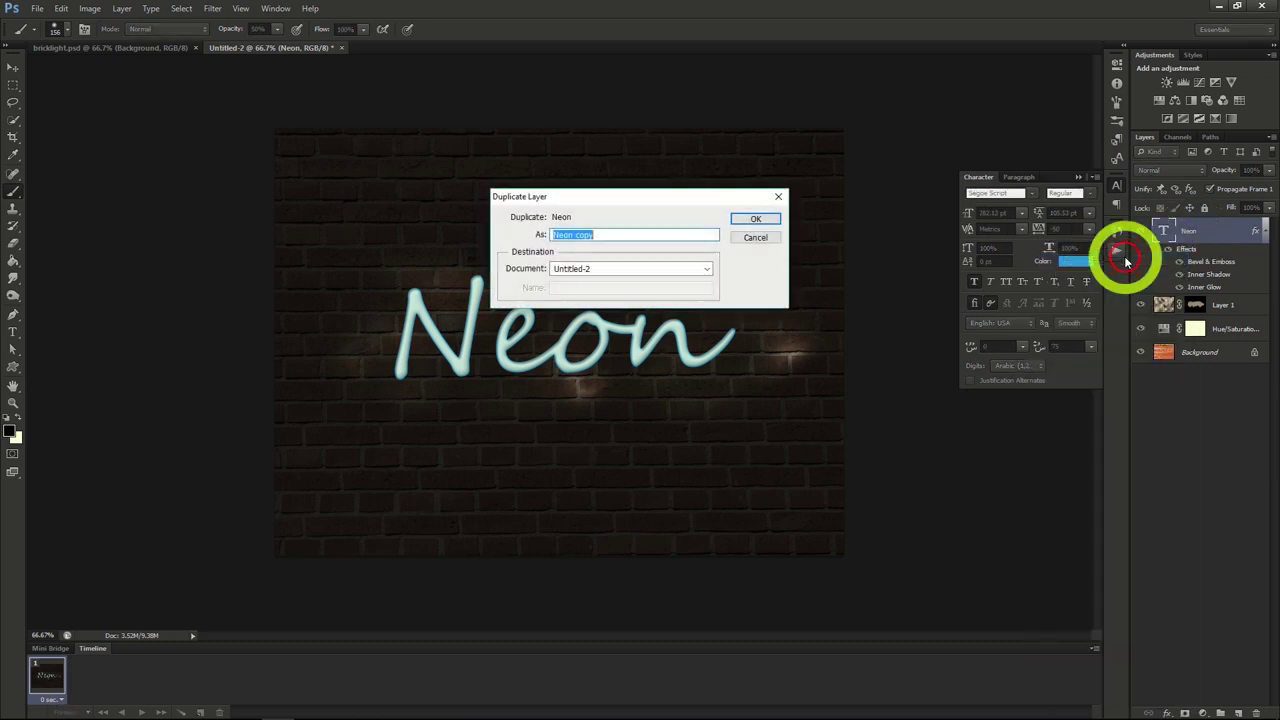
click(752, 219)
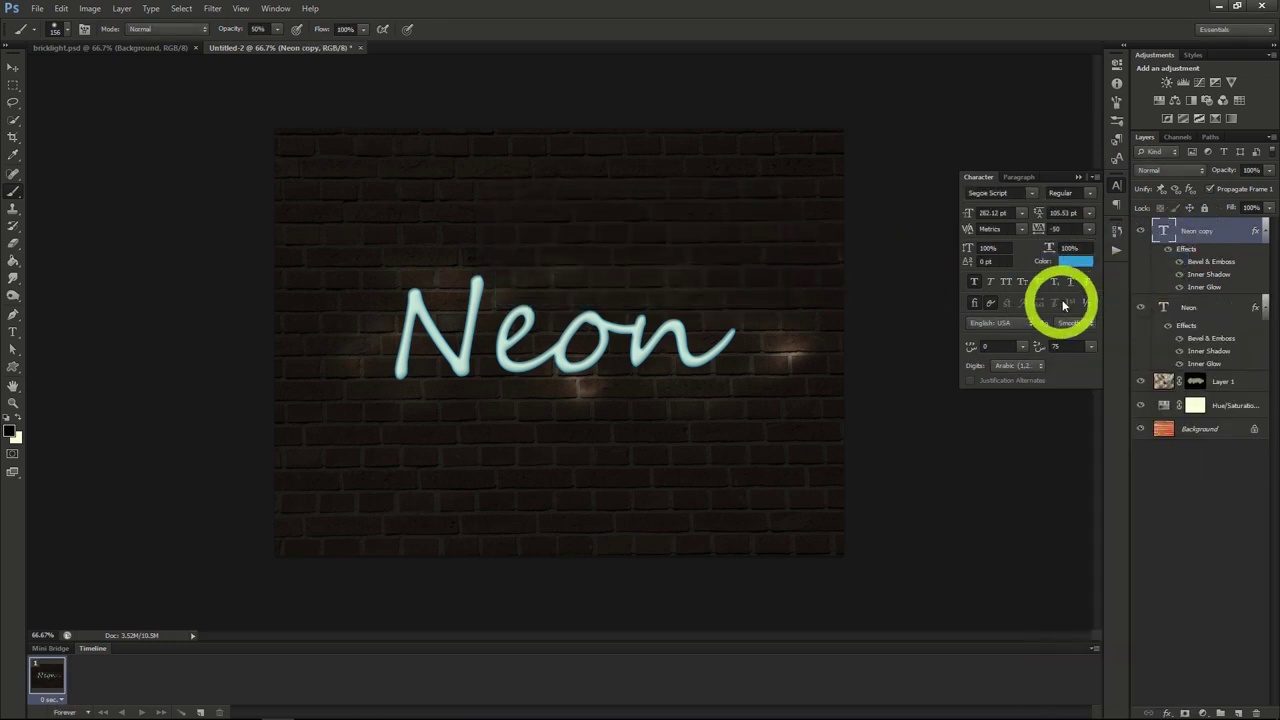
Move Neon copy beneath the original Neon layer and convert it to a smart object.
drag(1199, 235, 1205, 357)
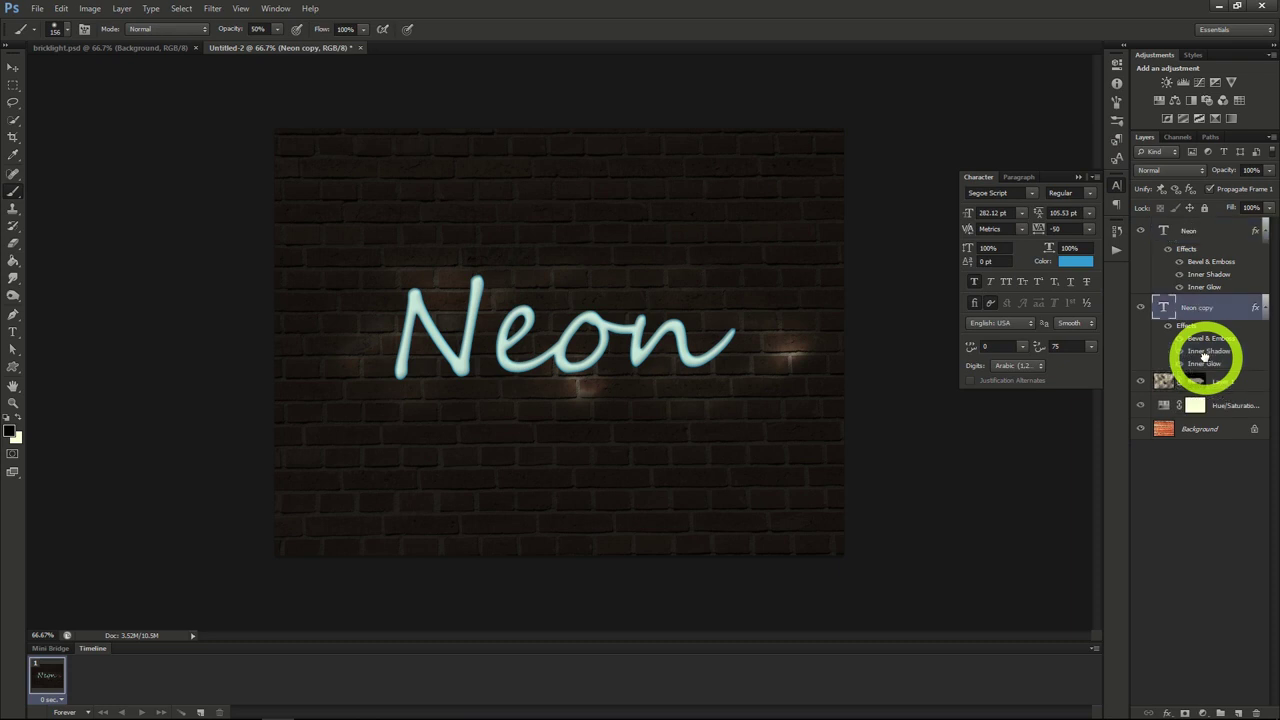
right_click(1190, 306)
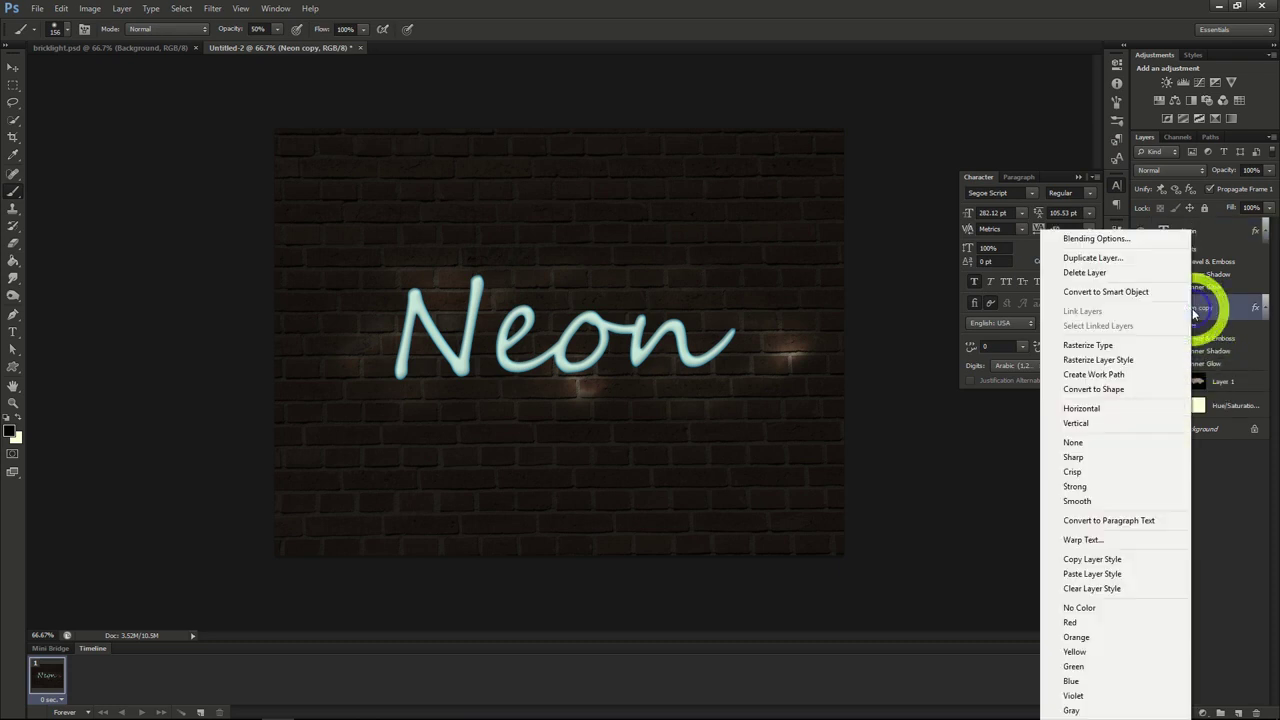
click(1105, 290)
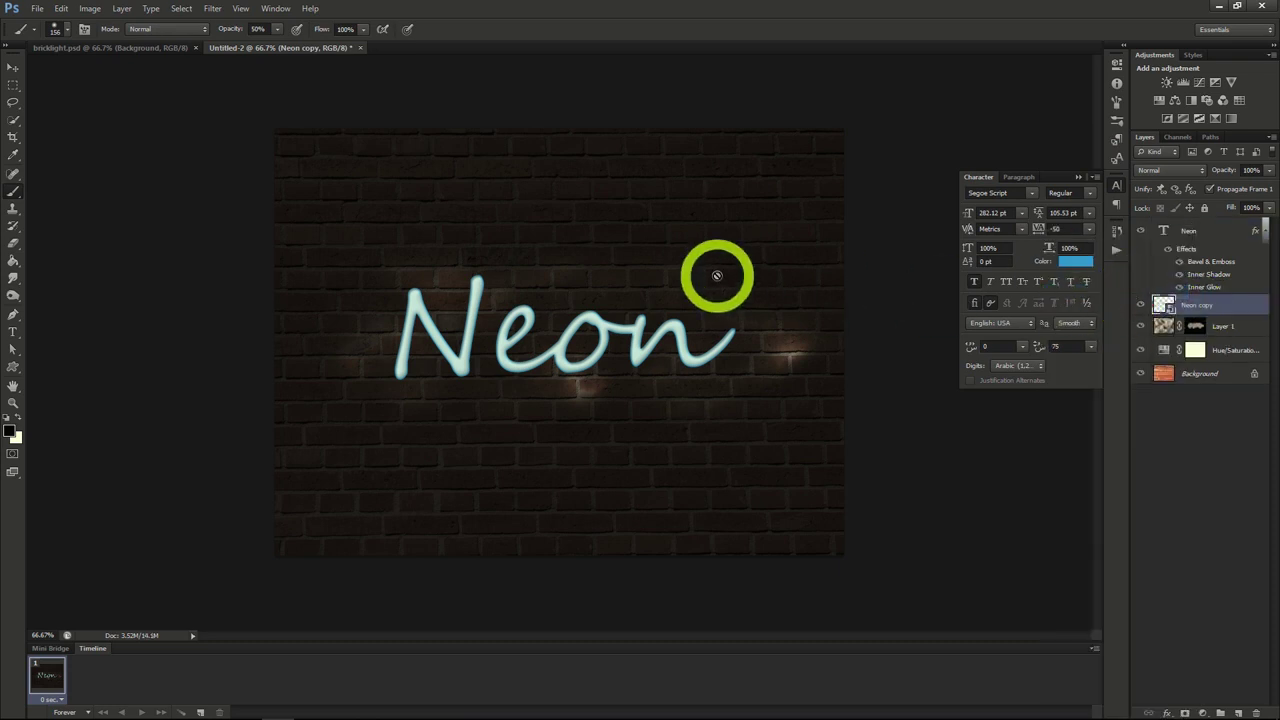
click(212, 8)
Apply a Gaussian Blur smart filter to Neon copy for a soft halo behind the lettering.
mouse_move(250, 155)
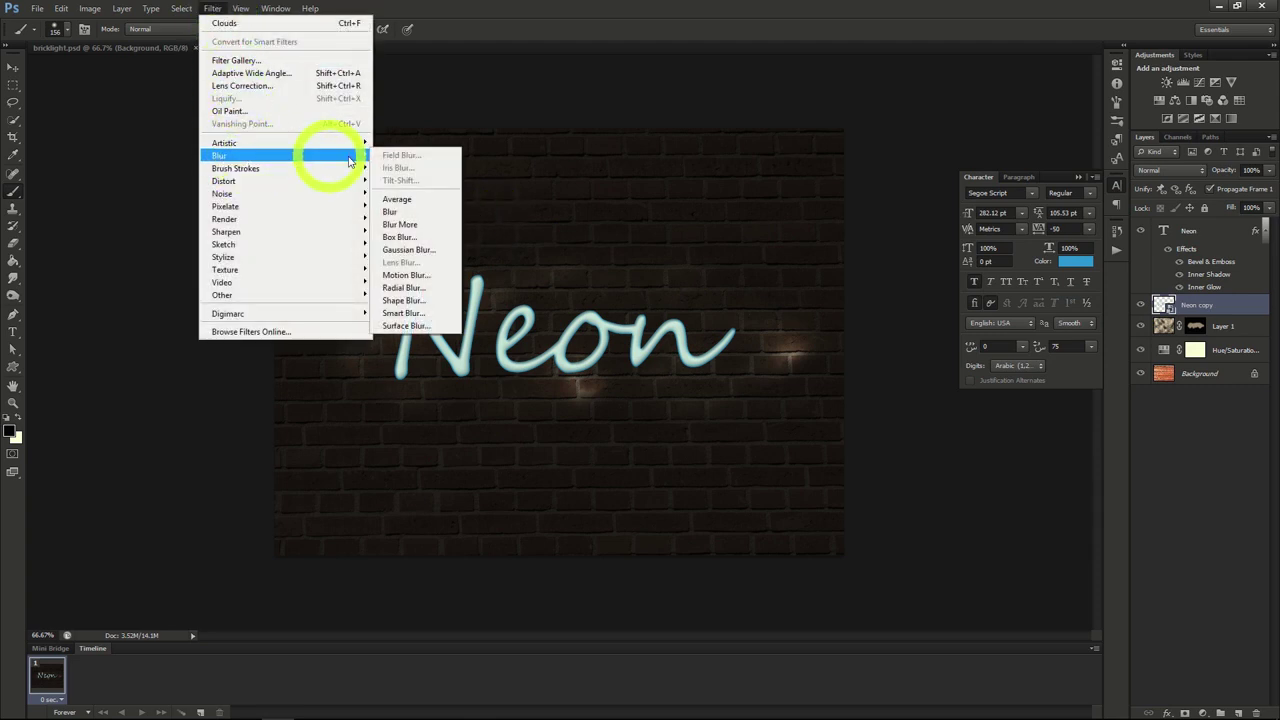
click(407, 250)
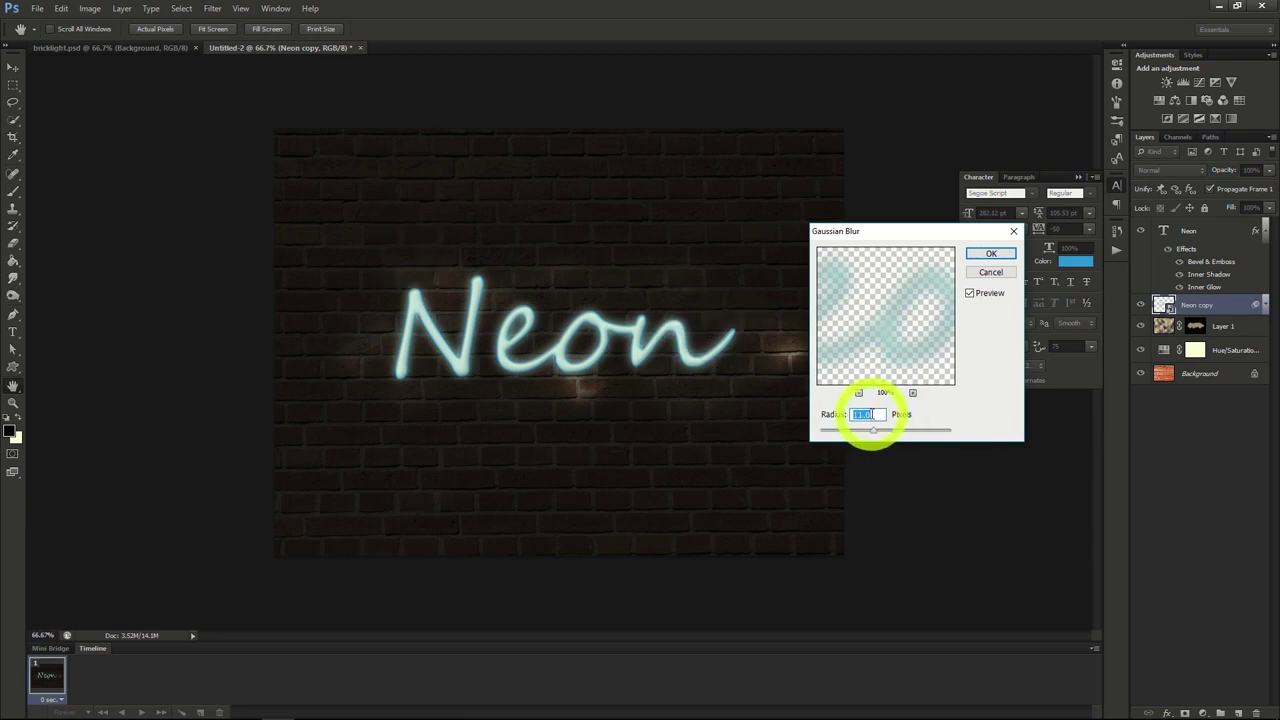
click(985, 254)
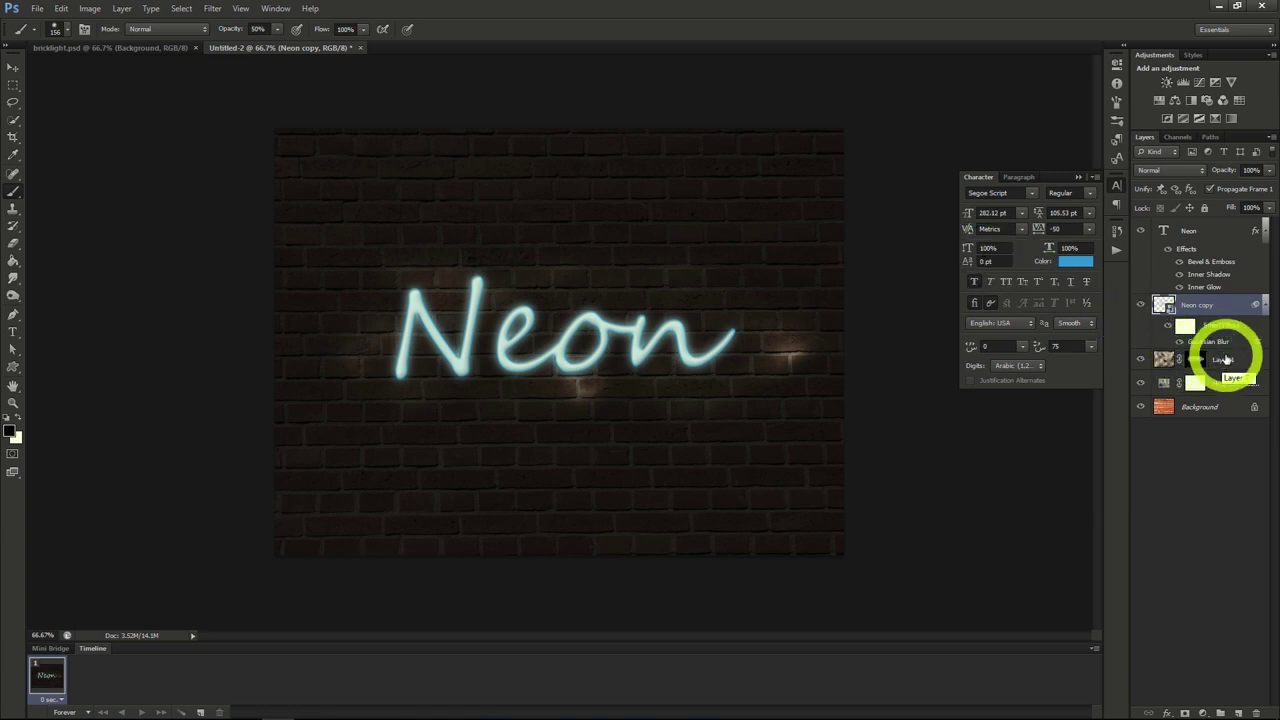
Add a new empty Layer 2 above Layer 1 and shrink the brush to 13 px.
click(1226, 360)
click(1238, 712)
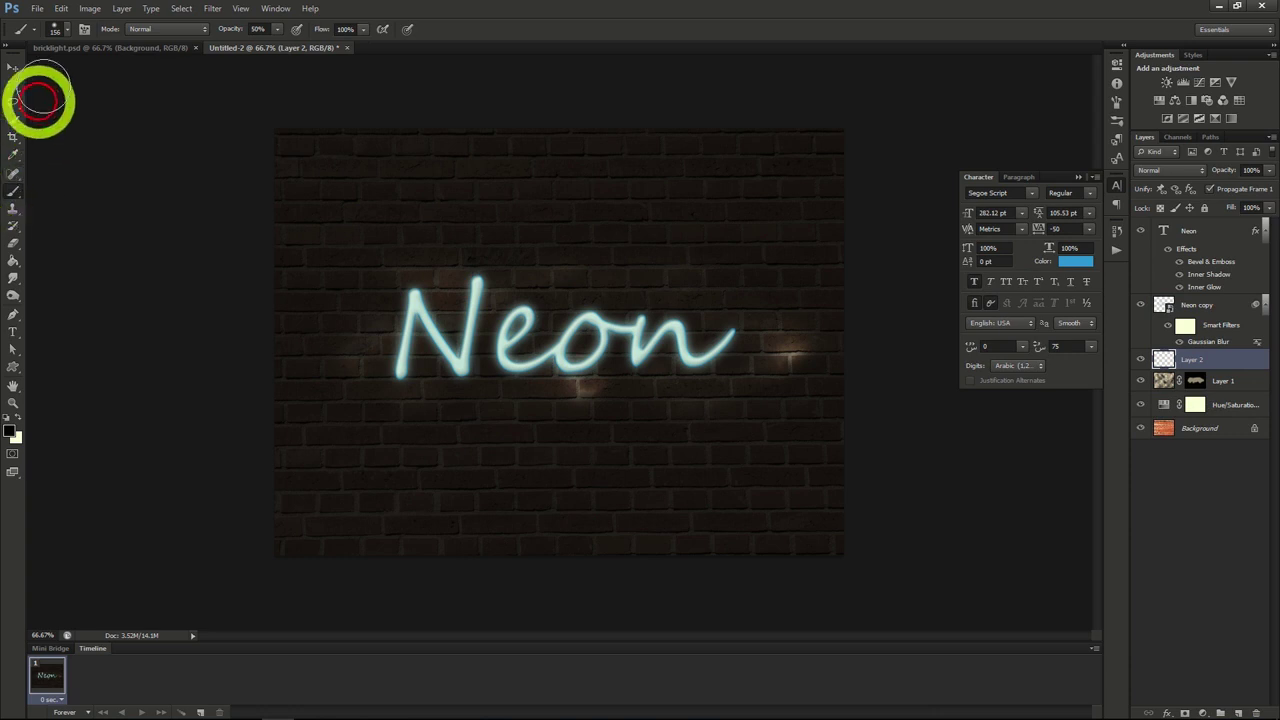
click(63, 30)
click(68, 33)
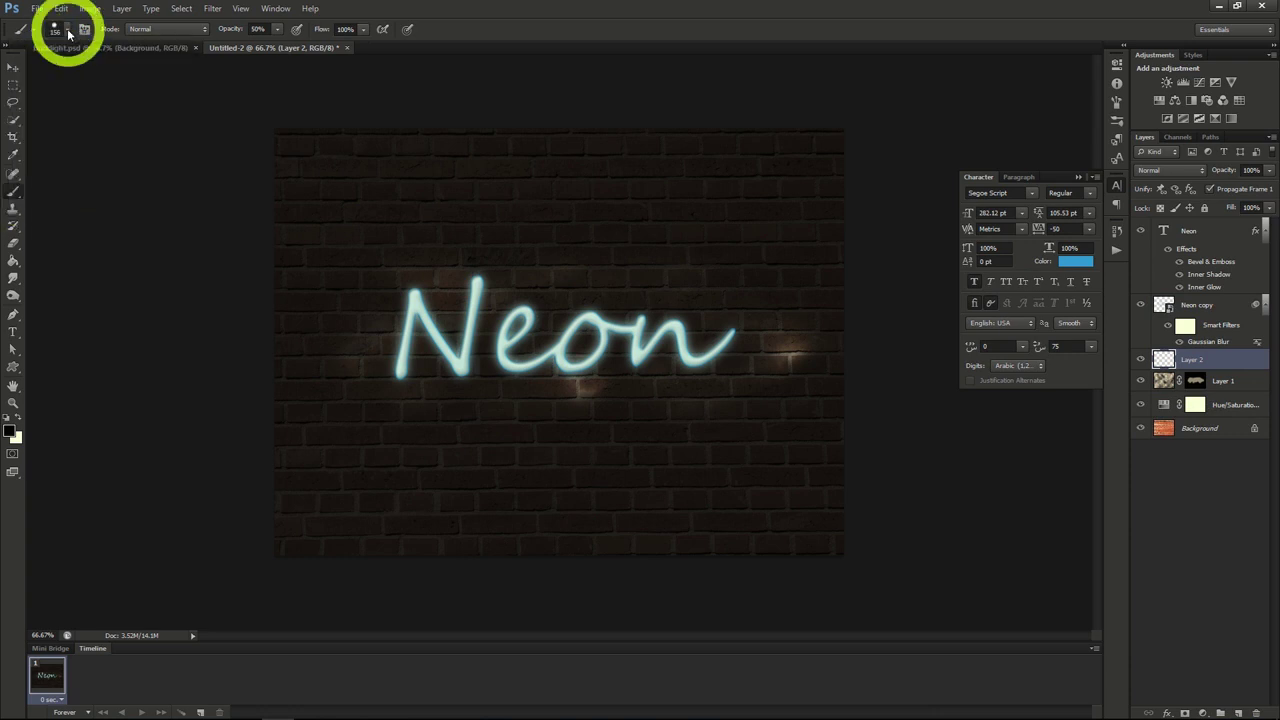
click(64, 32)
drag(99, 71, 26, 69)
click(126, 348)
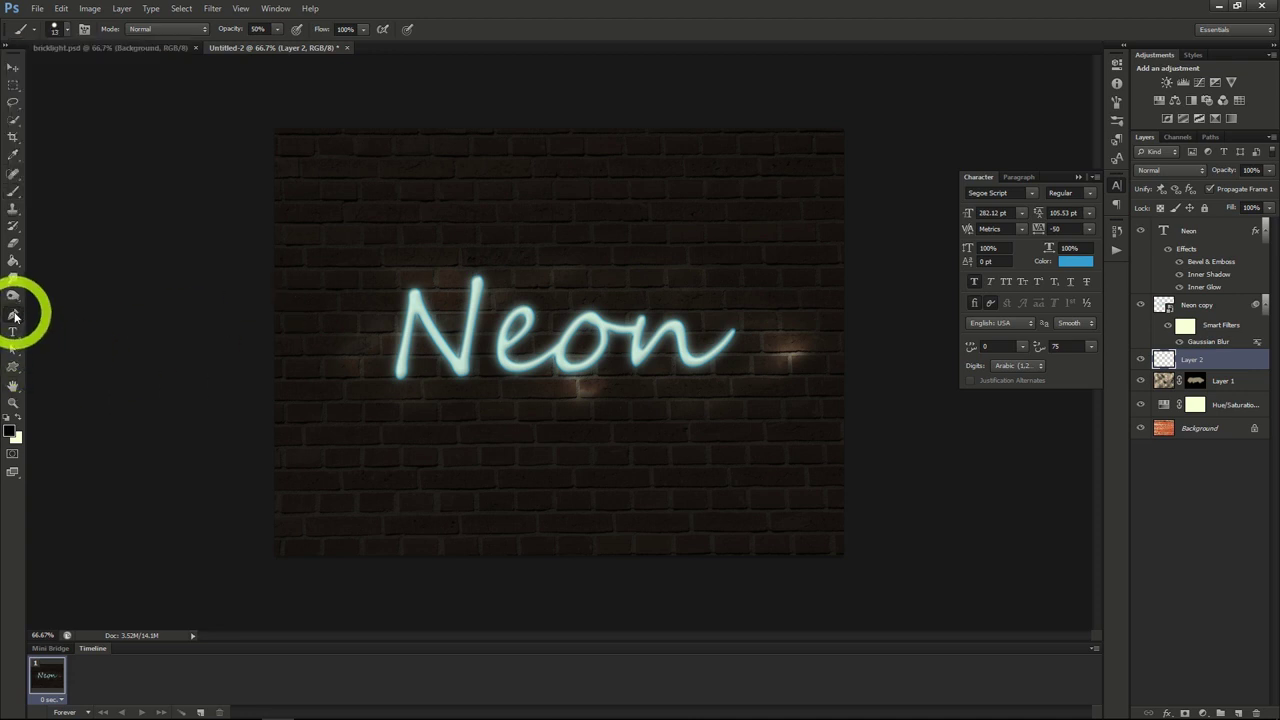
Draw a curving pen path across the Neon lettering, ending past the n.
click(14, 315)
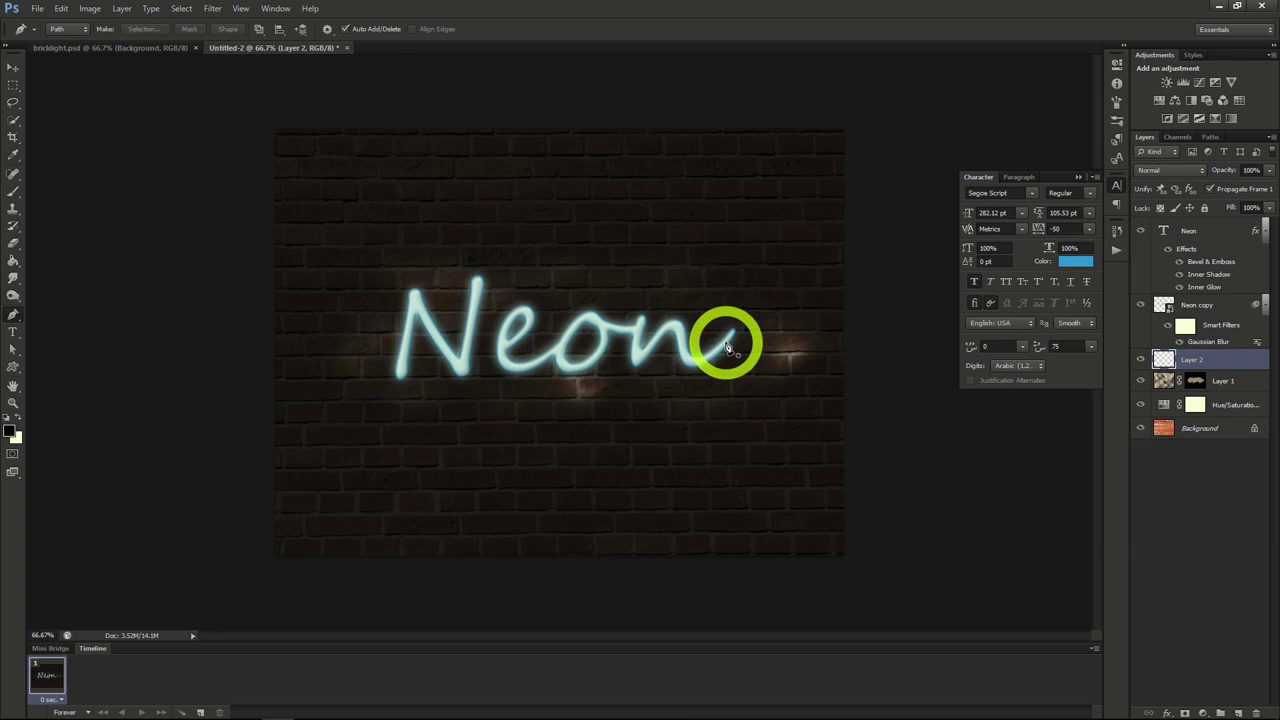
click(704, 347)
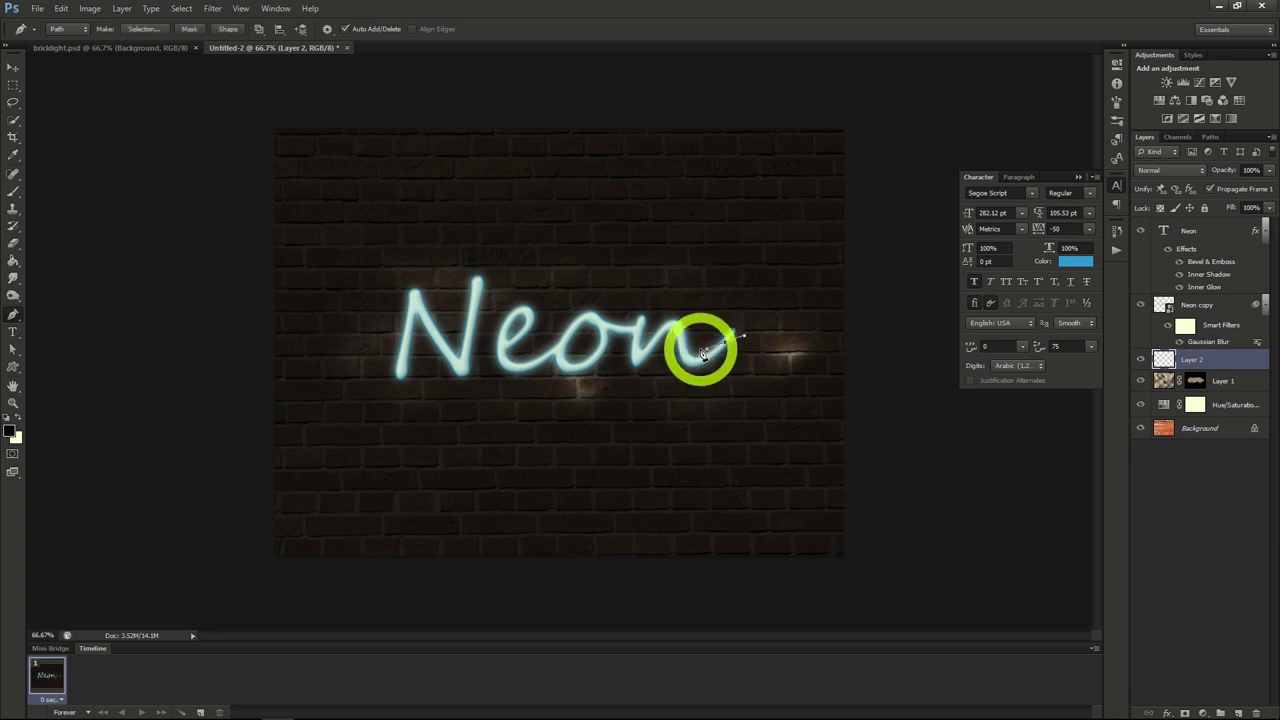
drag(686, 347, 663, 346)
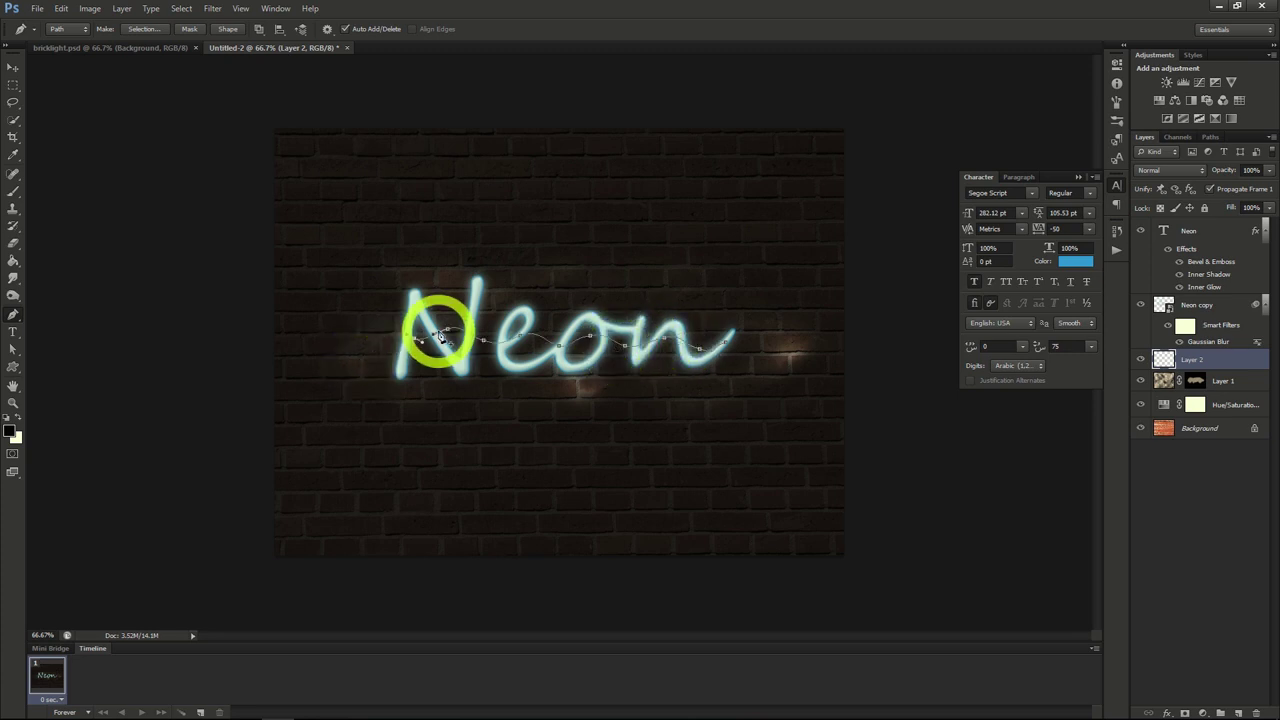
Stroke the path onto Layer 2 with the Brush tool, then delete the guide path.
right_click(441, 336)
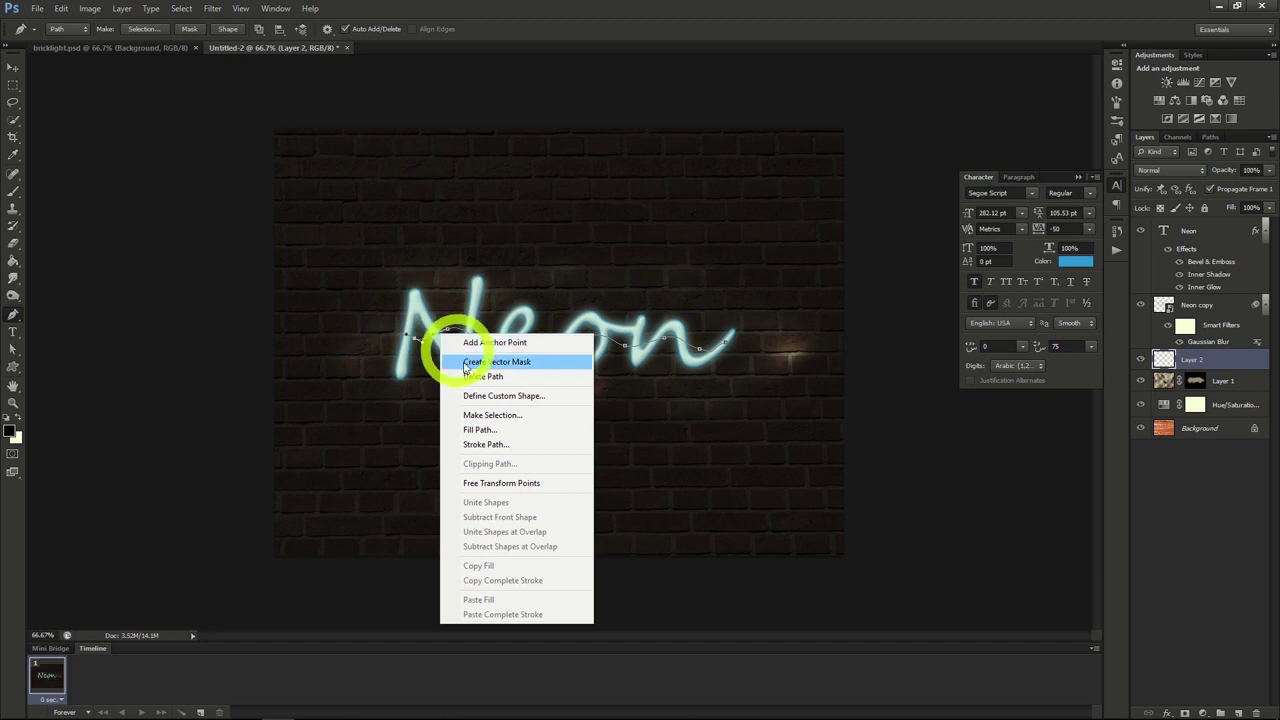
click(490, 445)
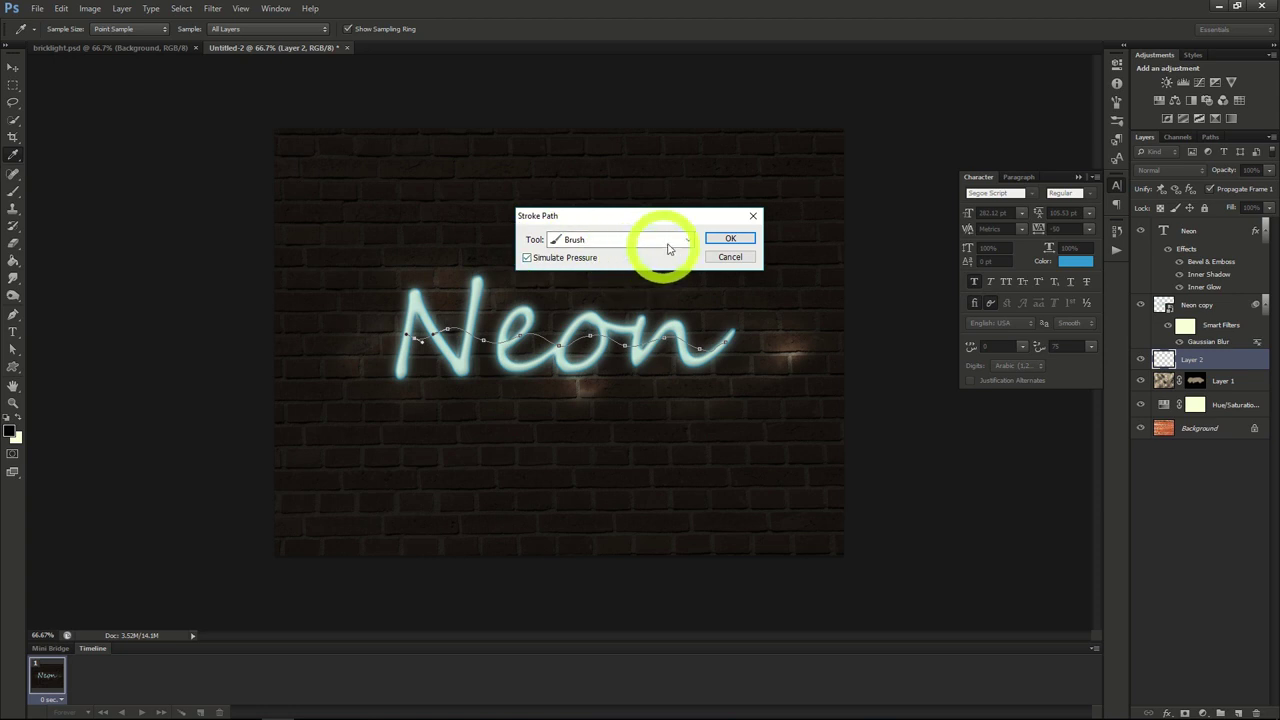
click(730, 238)
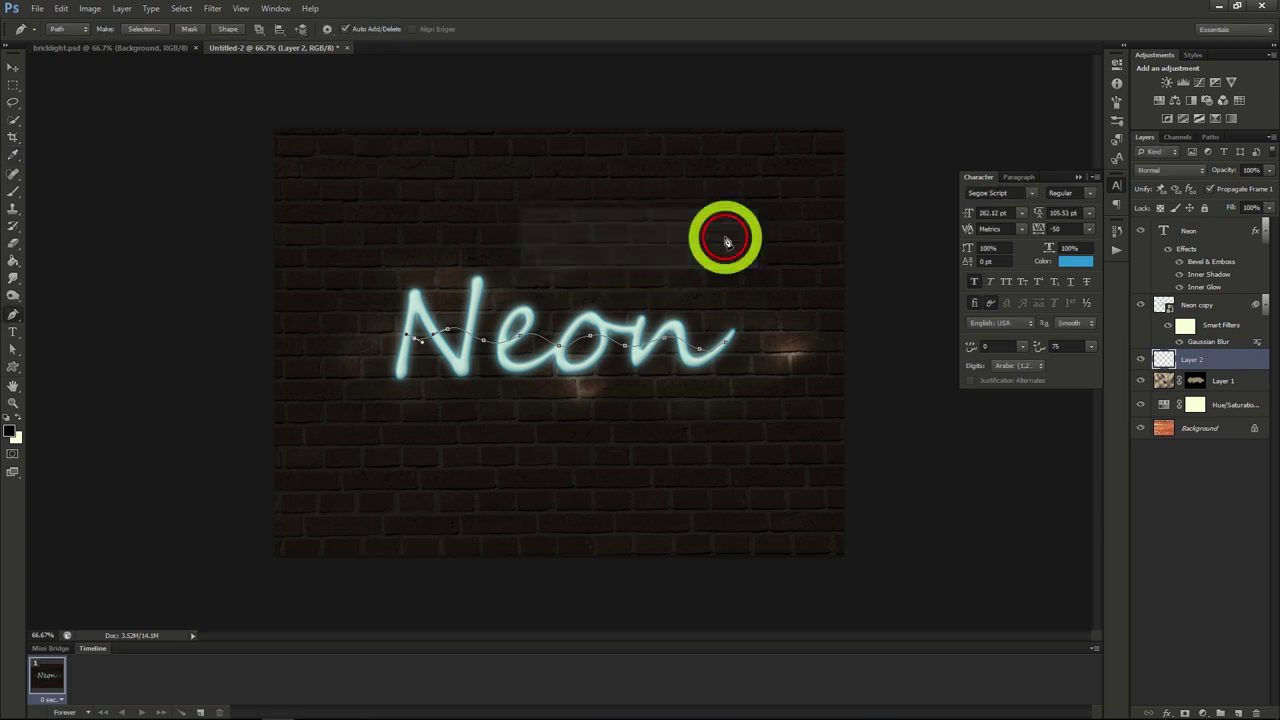
right_click(592, 341)
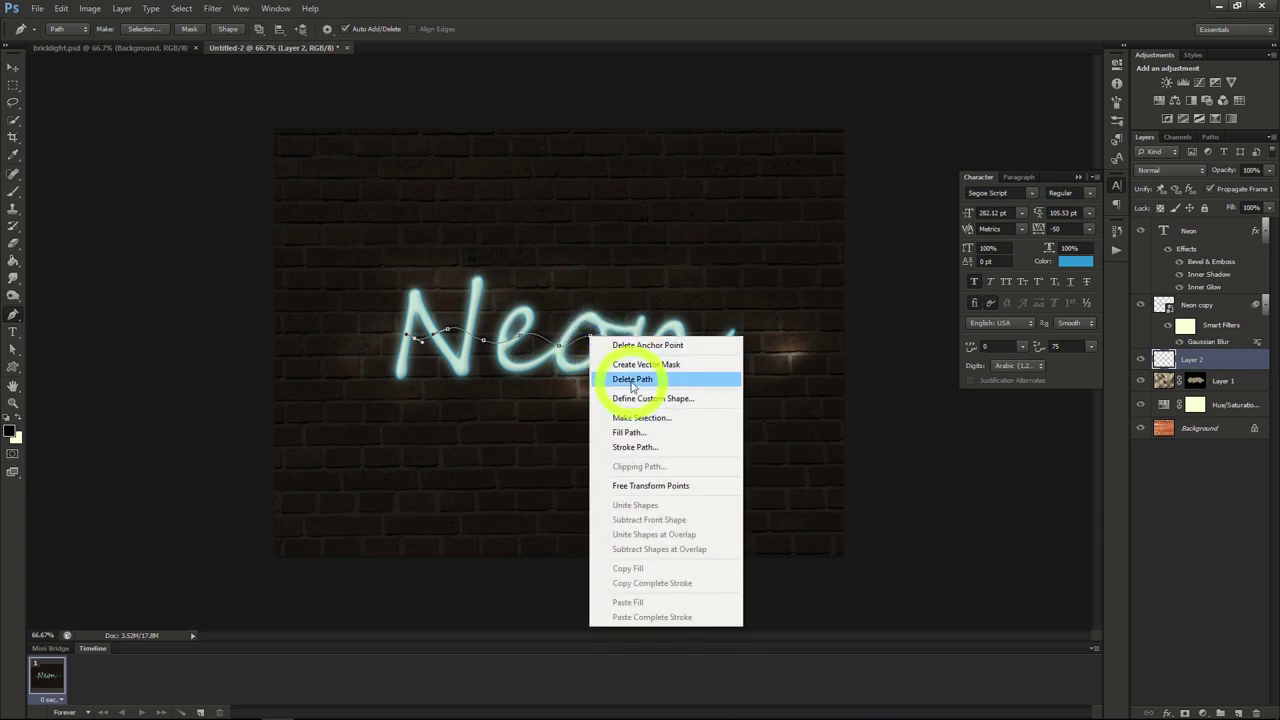
click(632, 382)
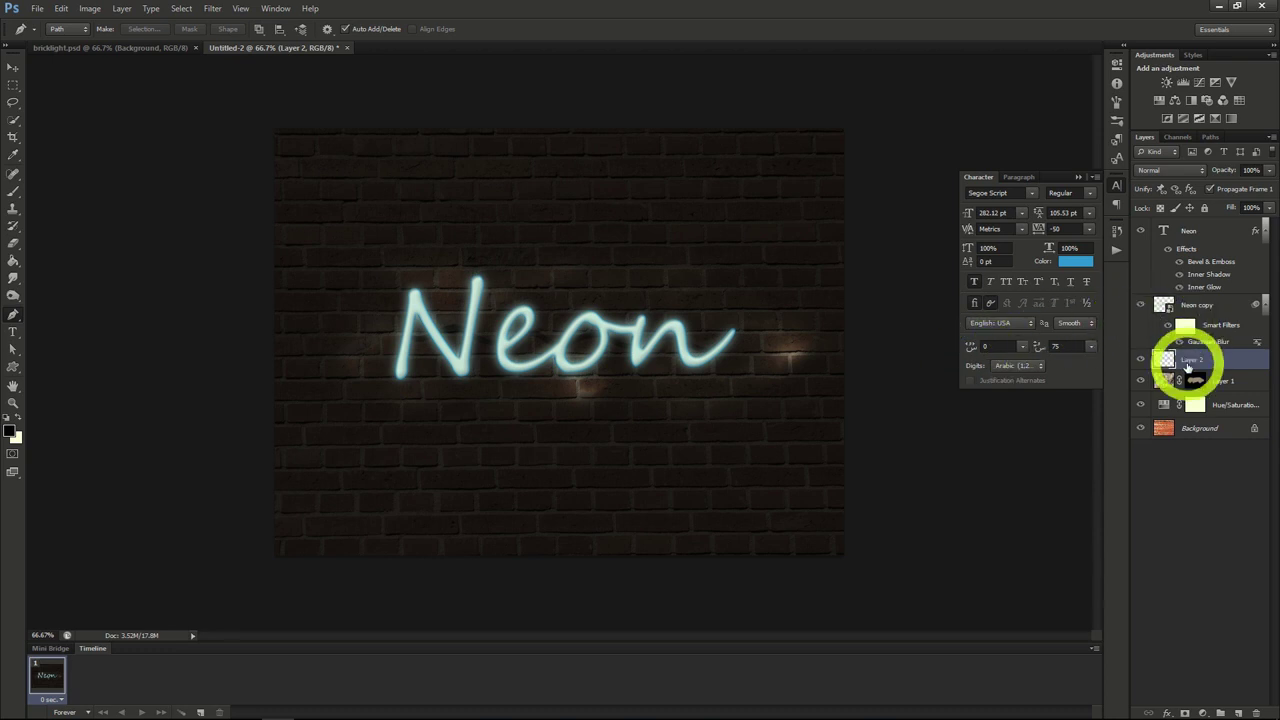
Apply Bevel & Emboss to Layer 2's wire with the size set to 0 px.
right_click(1190, 366)
click(1094, 270)
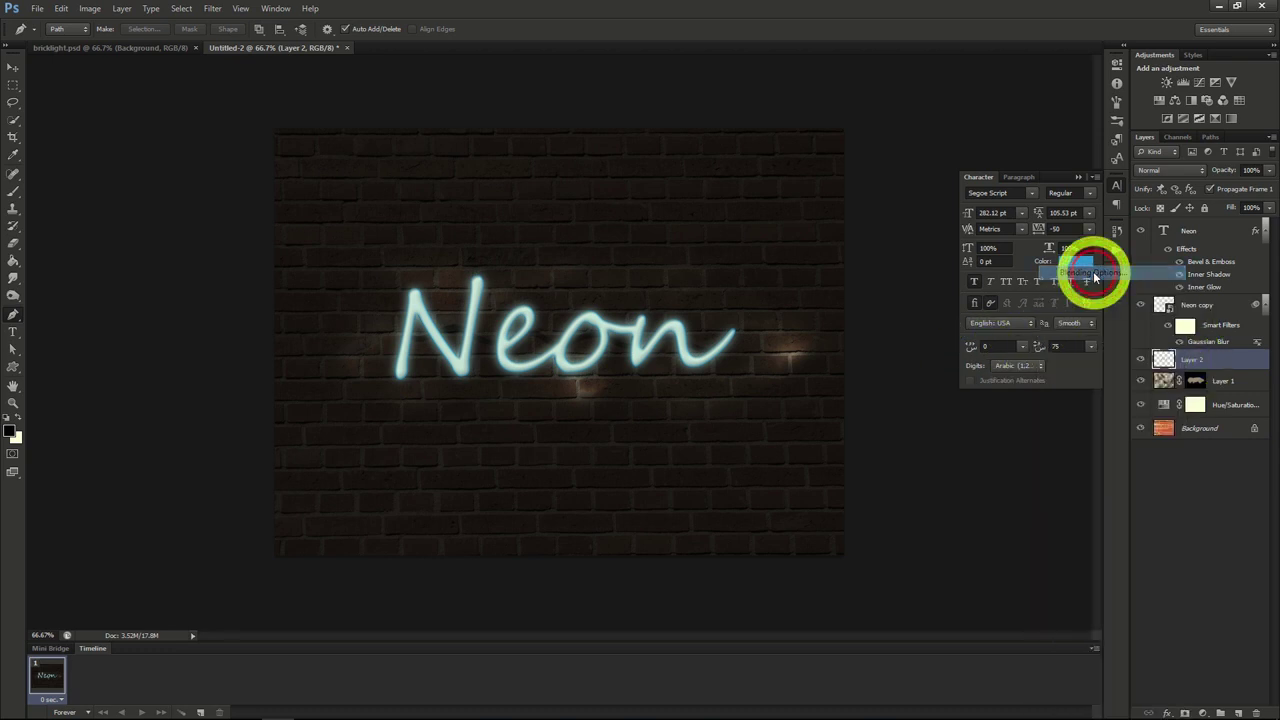
click(828, 199)
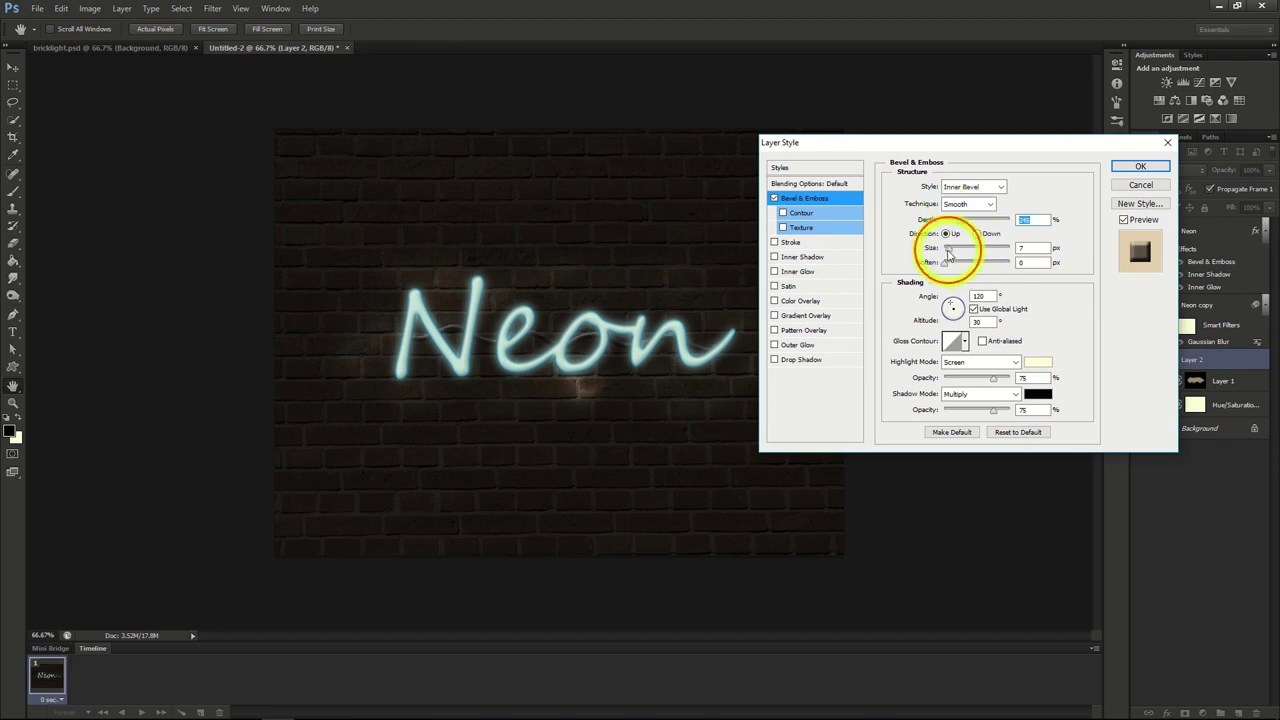
mouse_move(947, 250)
mouse_down()
mouse_move(935, 260)
mouse_move(946, 268)
mouse_up()
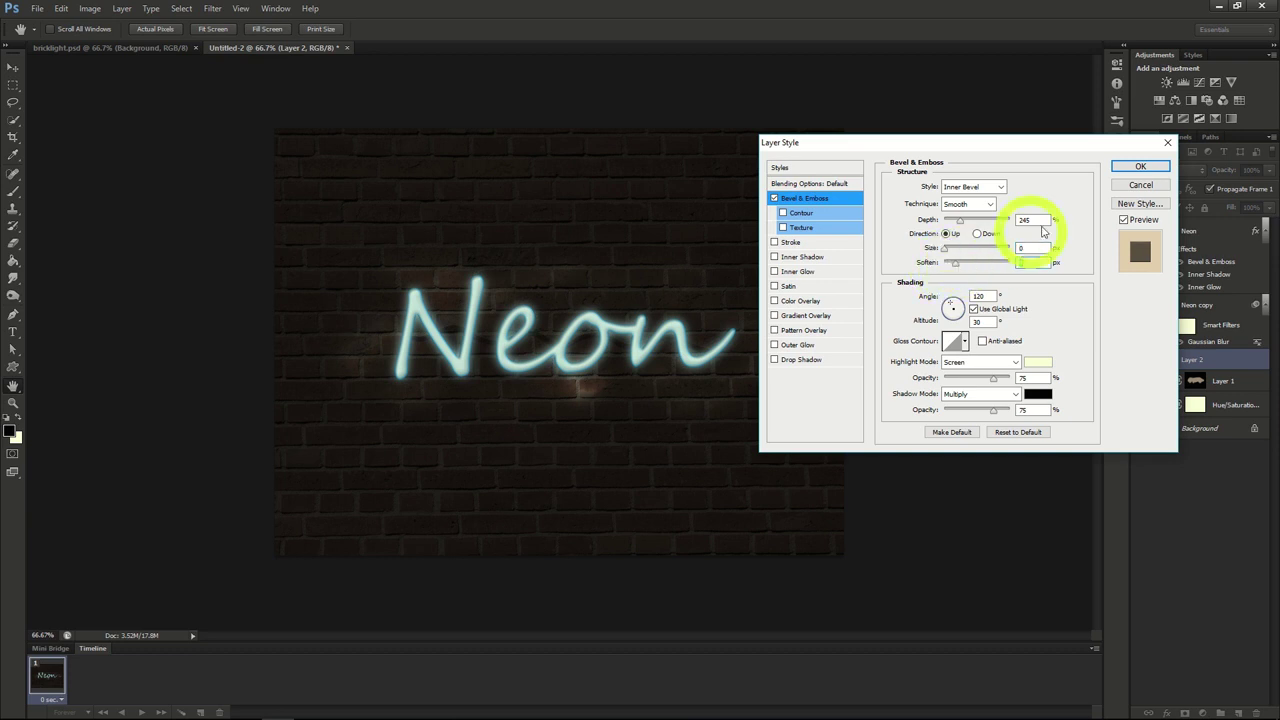
click(1140, 166)
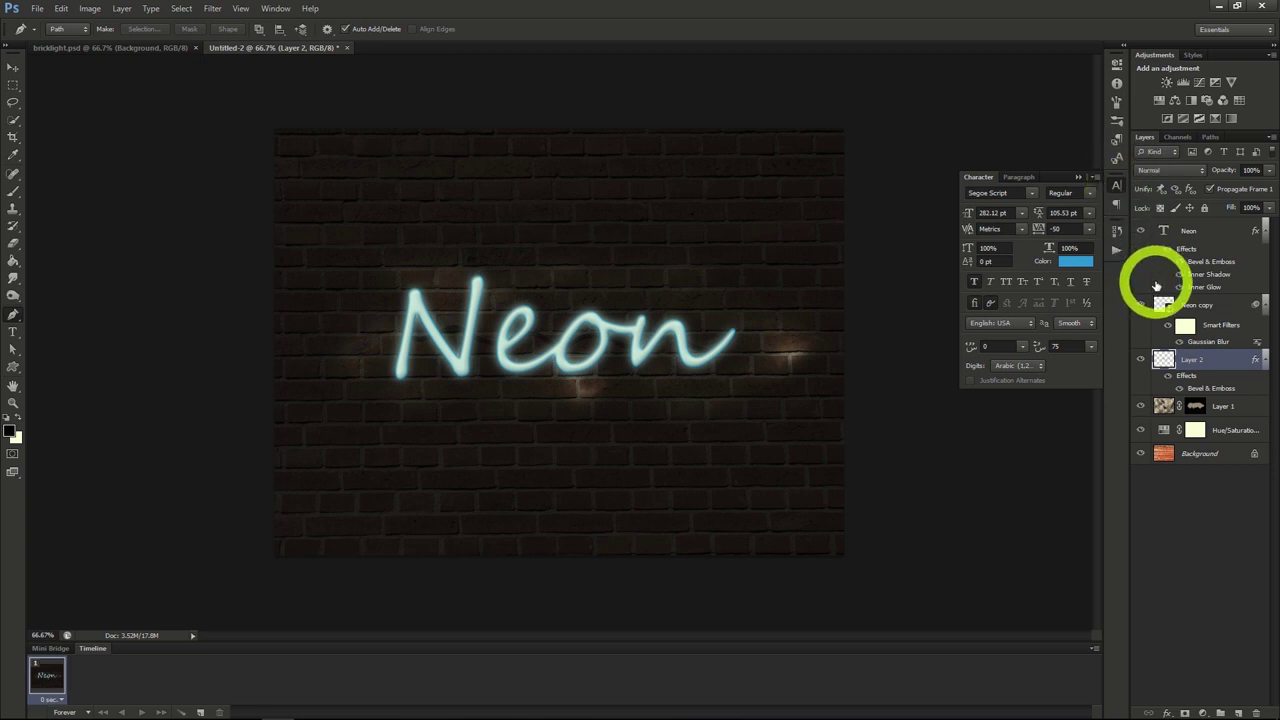
Add Layer 3 and set up a Soft Round Pressure Size brush at 156 px, 63% opacity.
click(1238, 713)
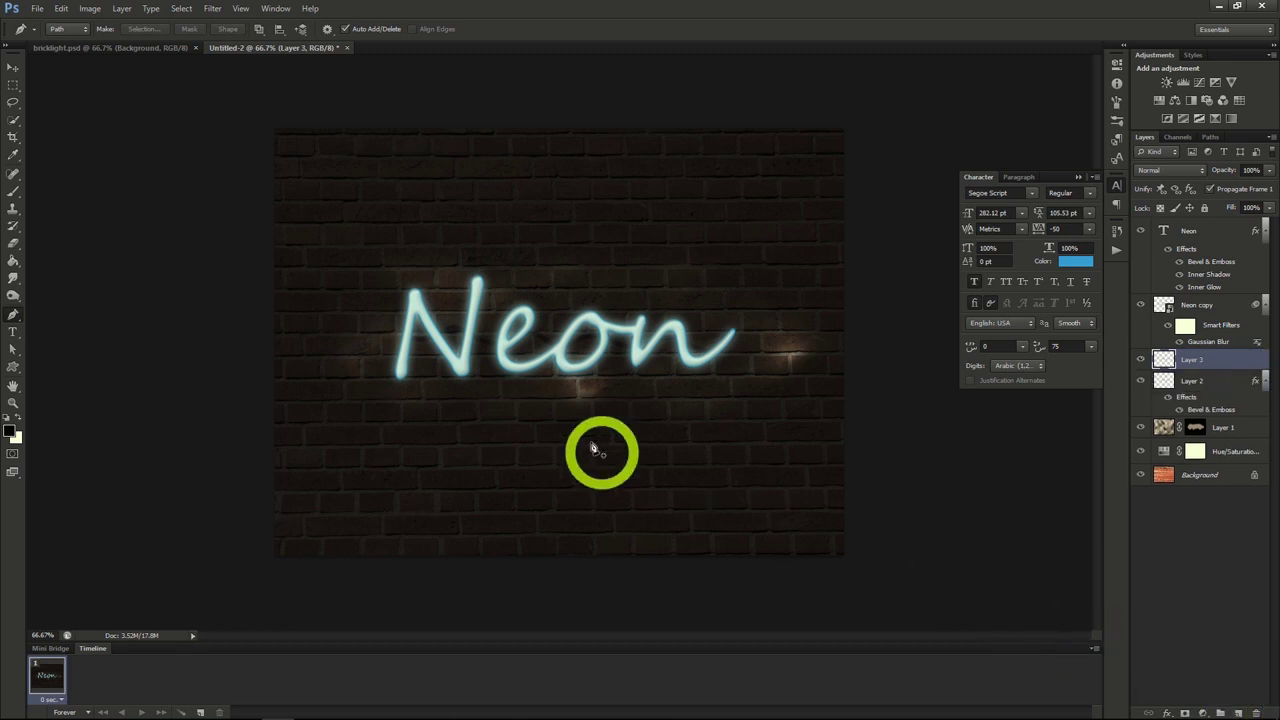
click(13, 190)
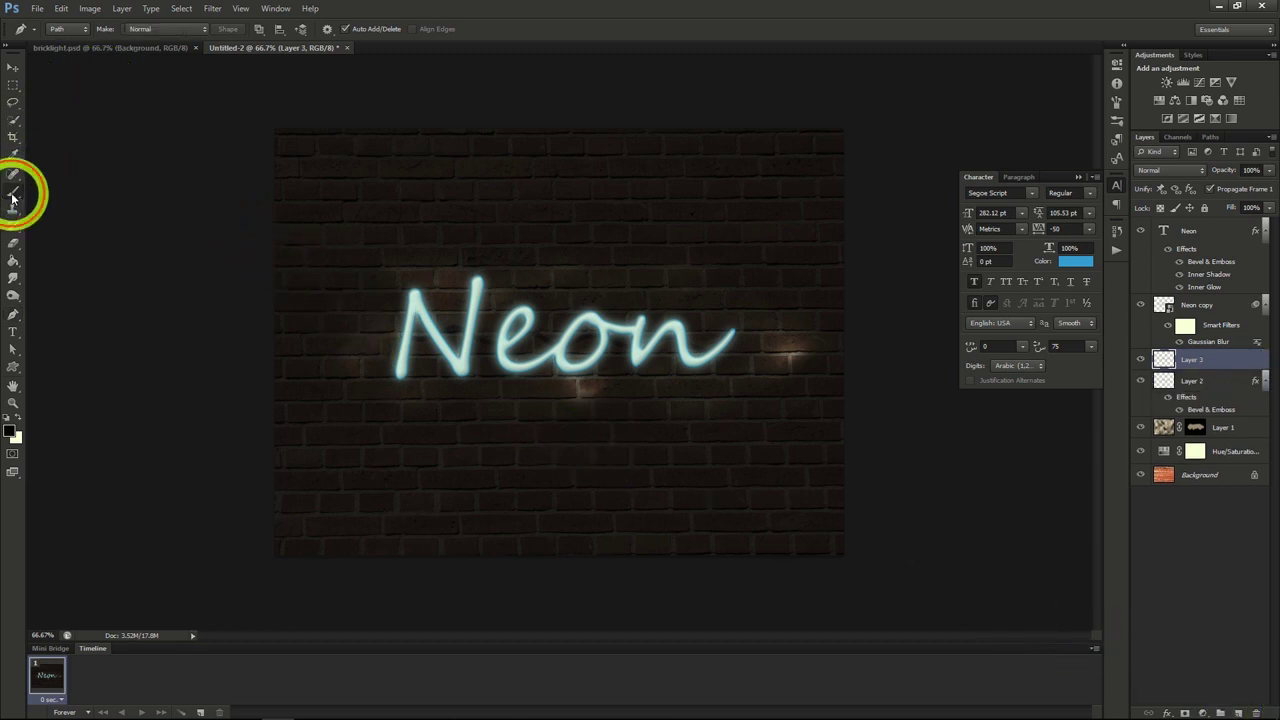
click(68, 31)
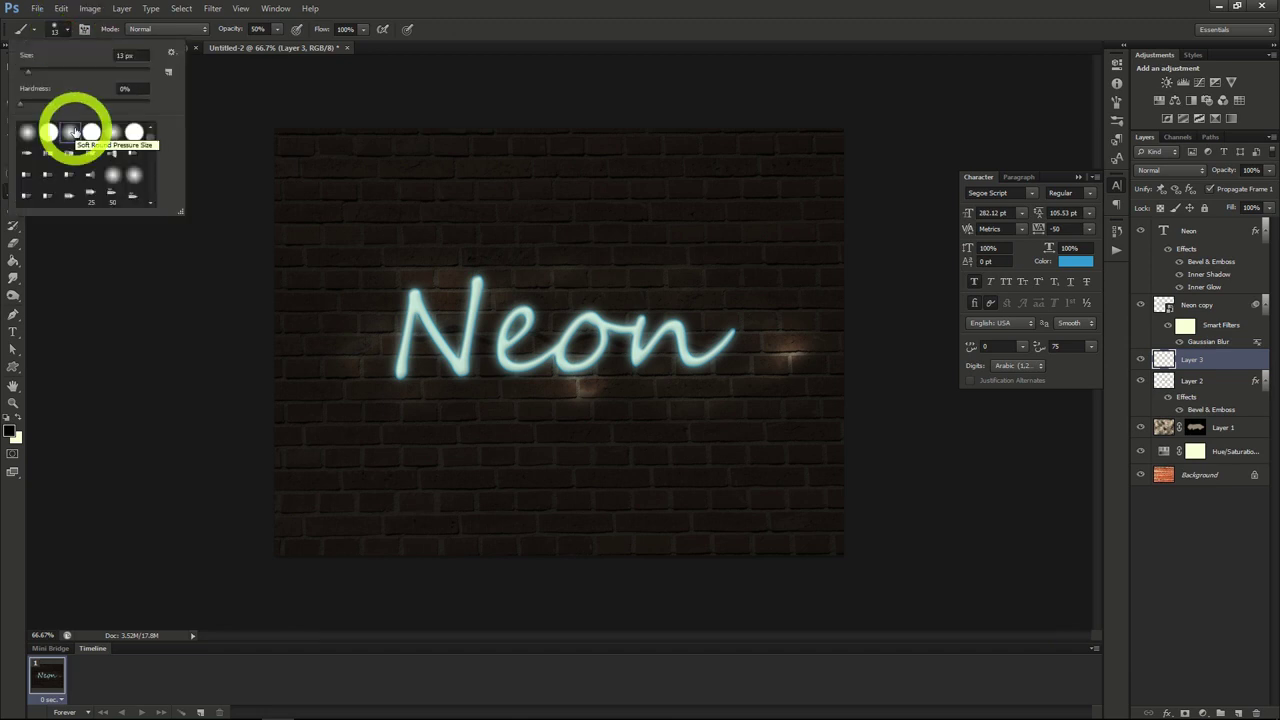
click(75, 132)
drag(29, 79, 105, 78)
click(68, 31)
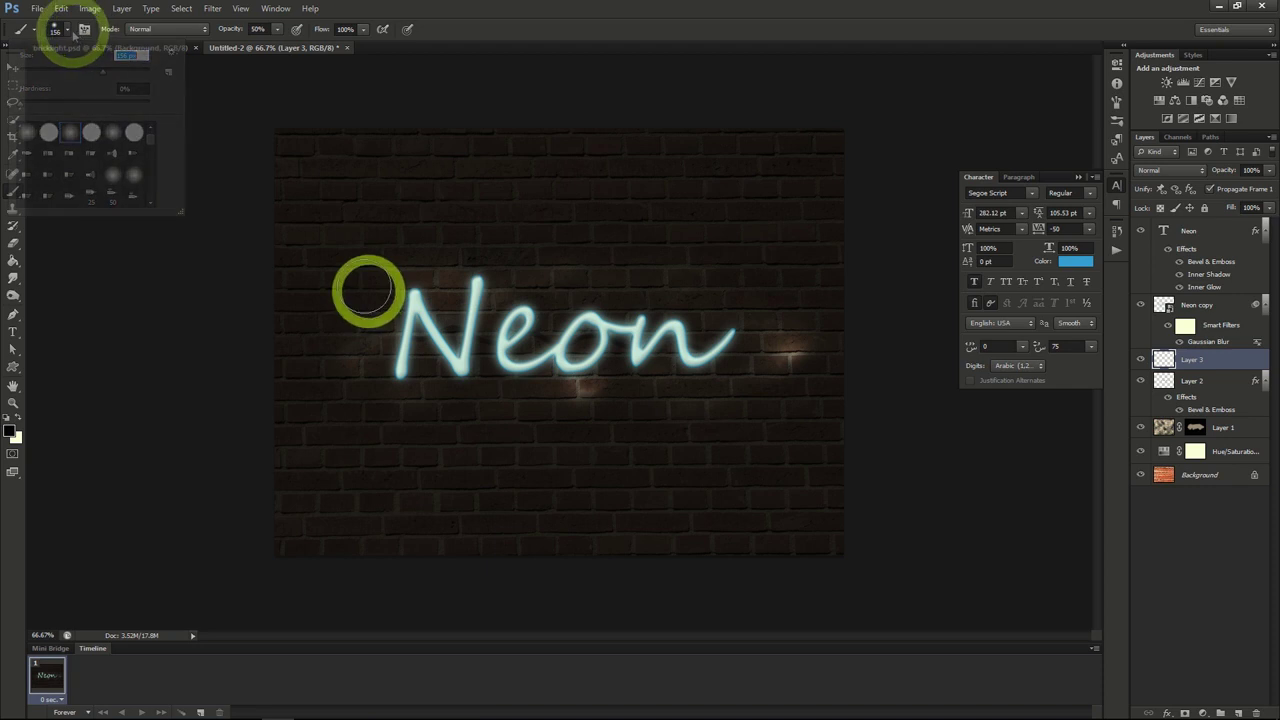
click(274, 47)
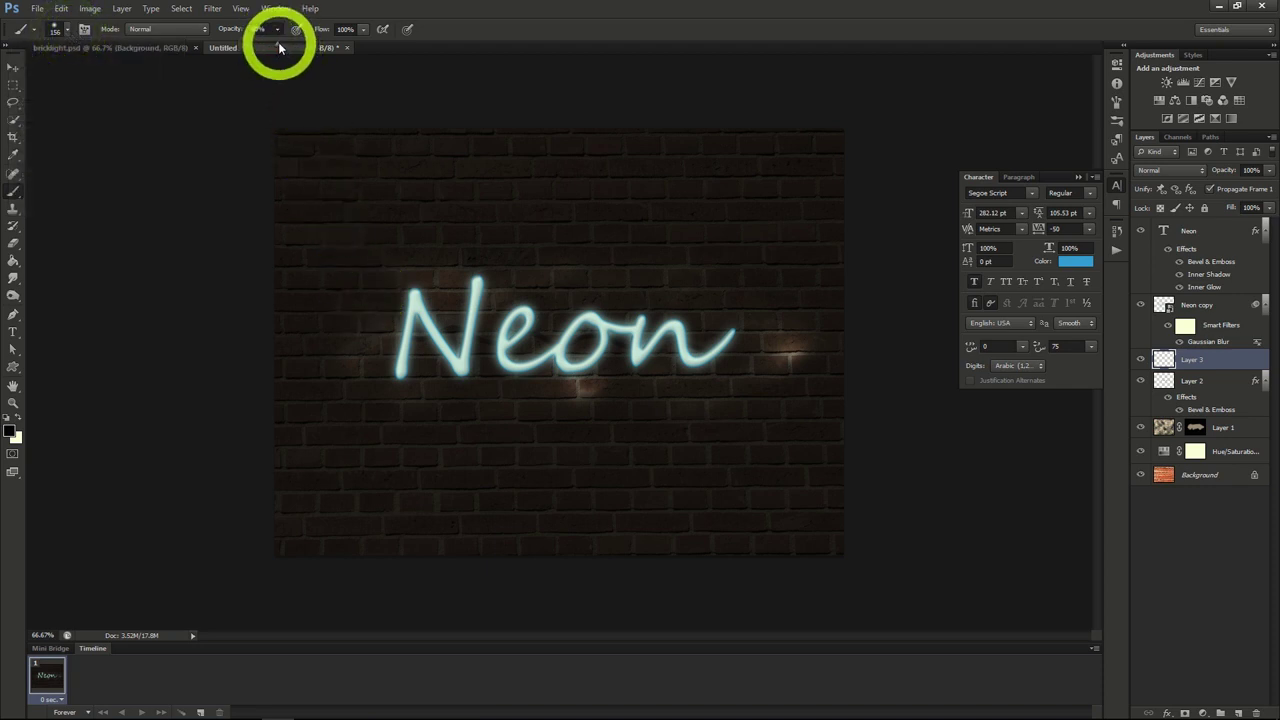
click(283, 46)
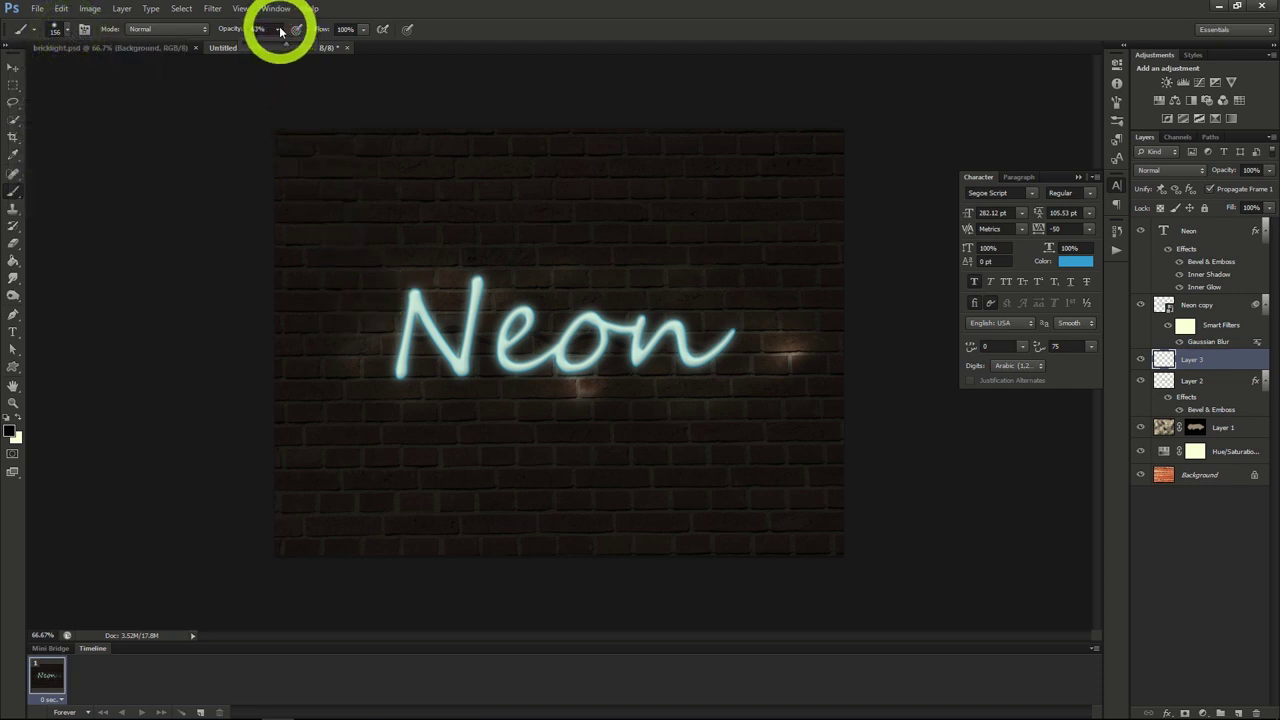
click(279, 30)
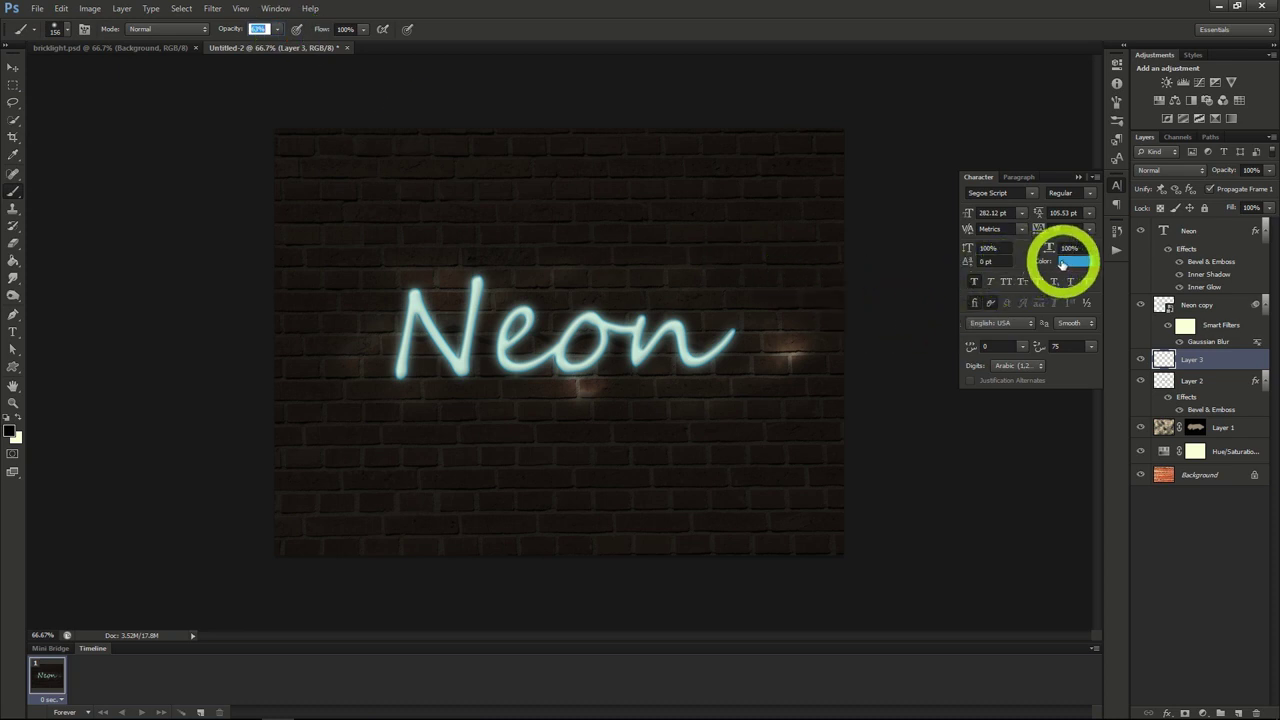
Paint a teal patch around the Neon lettering and blend it as Soft Light.
click(12, 431)
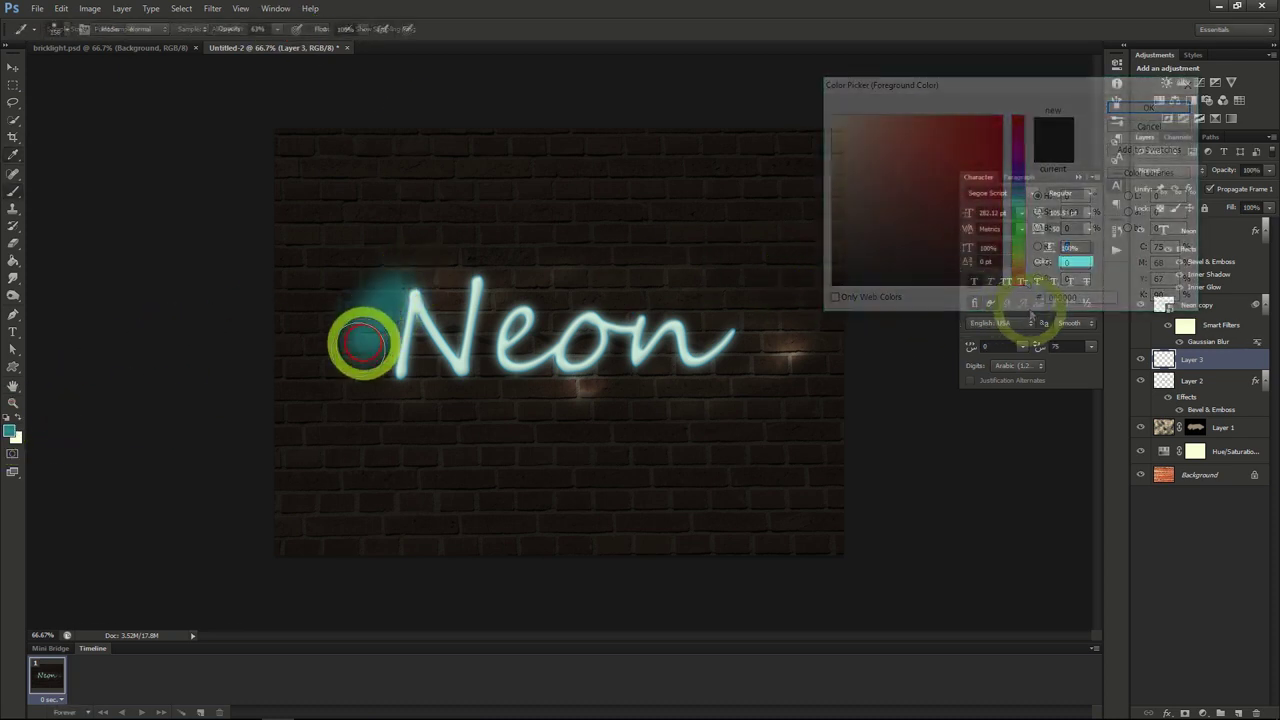
mouse_move(357, 343)
mouse_down()
mouse_move(409, 294)
mouse_move(477, 318)
mouse_move(439, 344)
mouse_move(529, 286)
mouse_move(689, 323)
mouse_move(720, 380)
mouse_up()
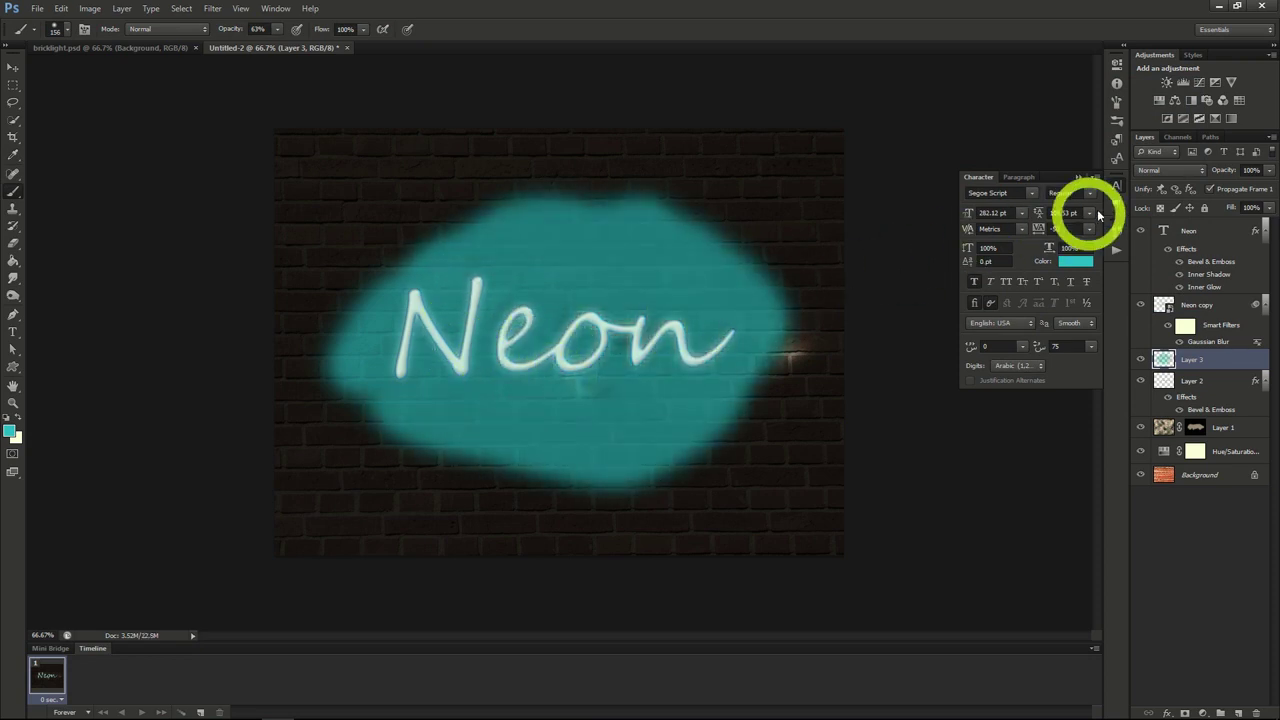
click(1170, 170)
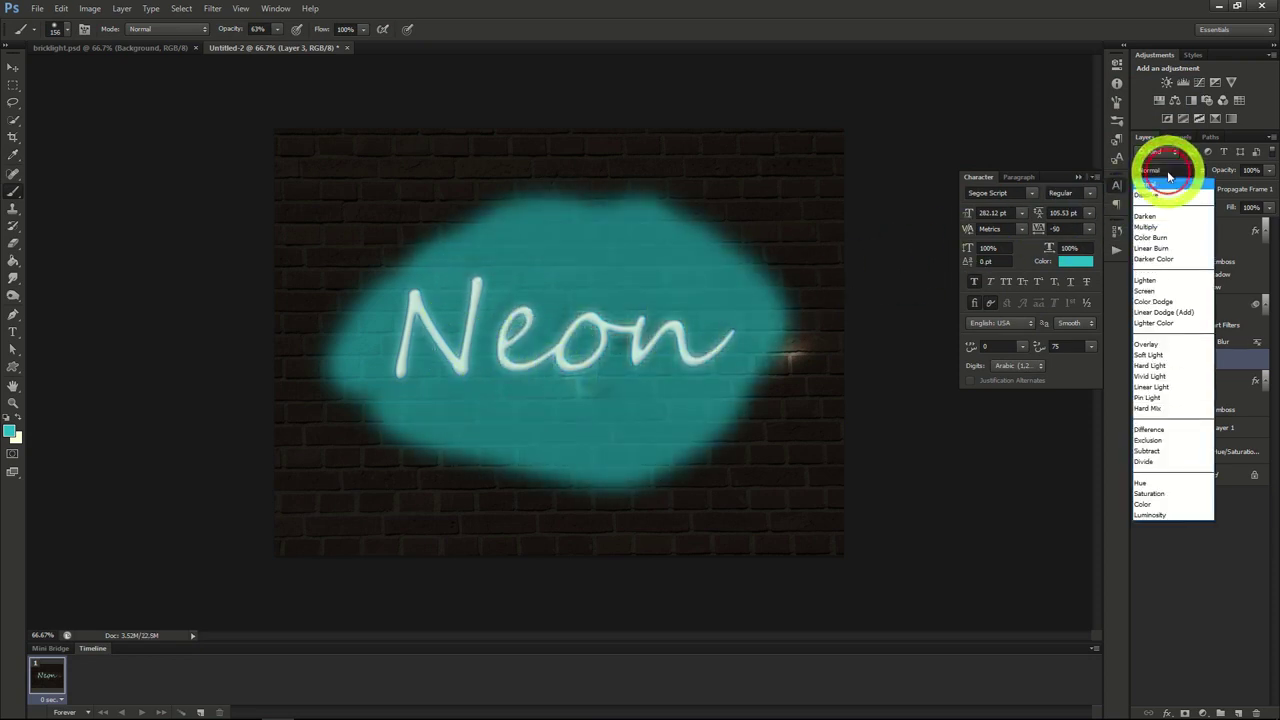
click(1160, 355)
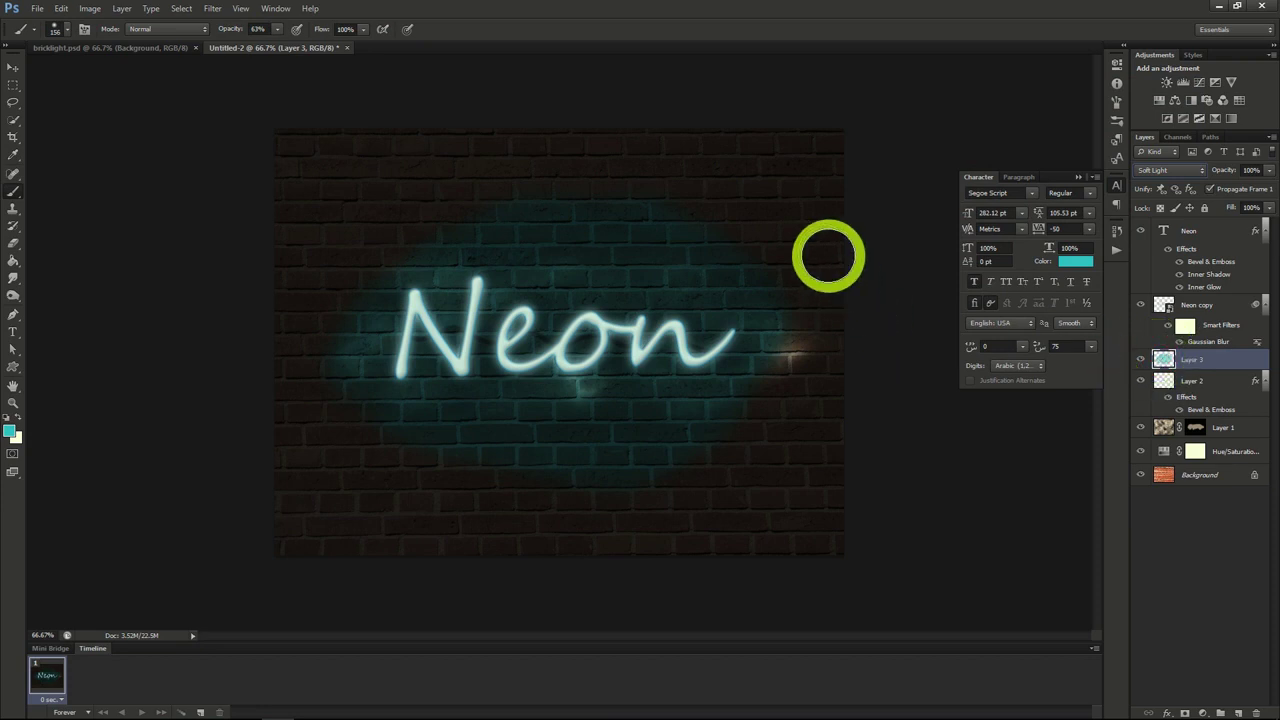